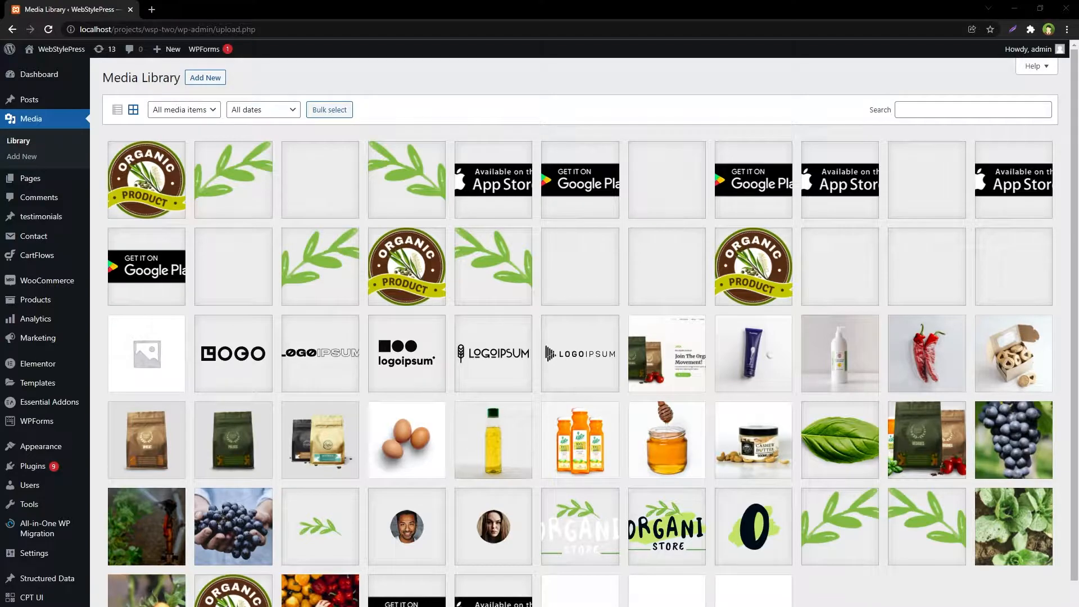
- Open the page for adding plugins in a new browser tab and search for "folders"
mouse_move(73, 471)
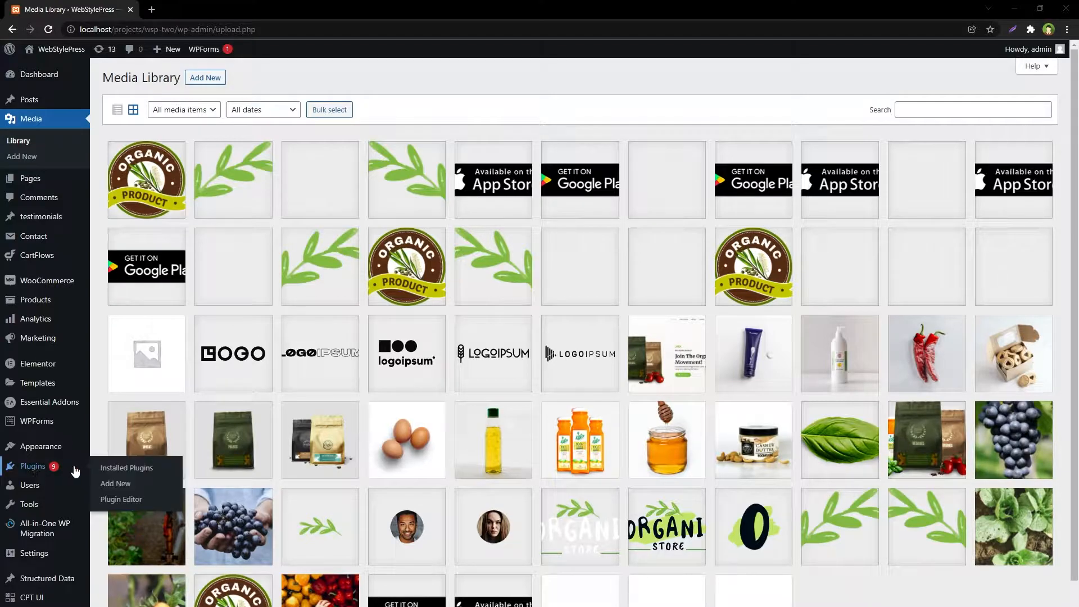
middle_click(128, 483)
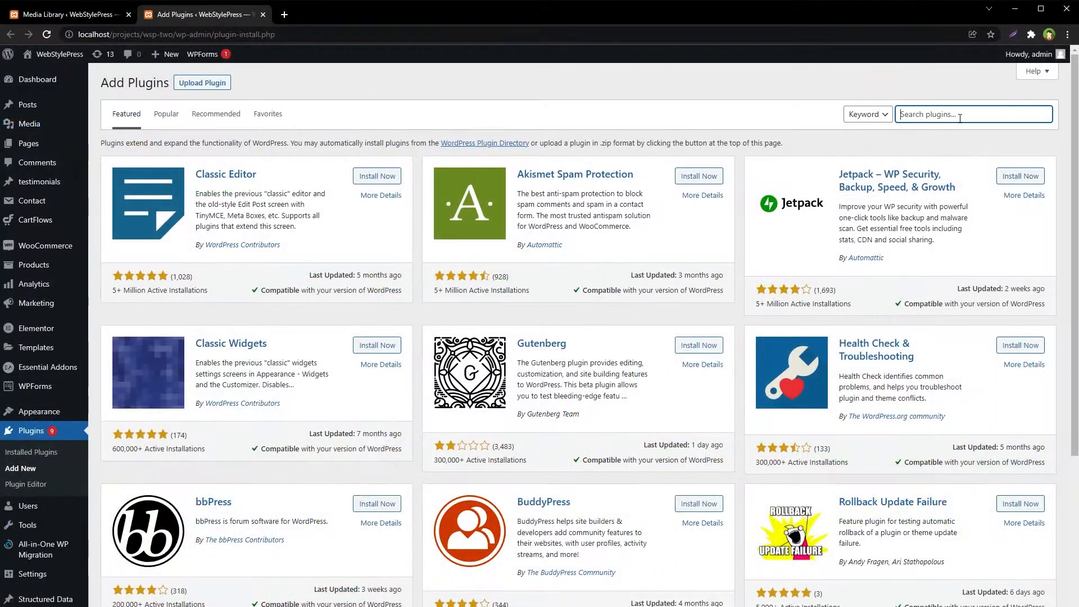
type("f")
key("BackSpace")
type("folders")
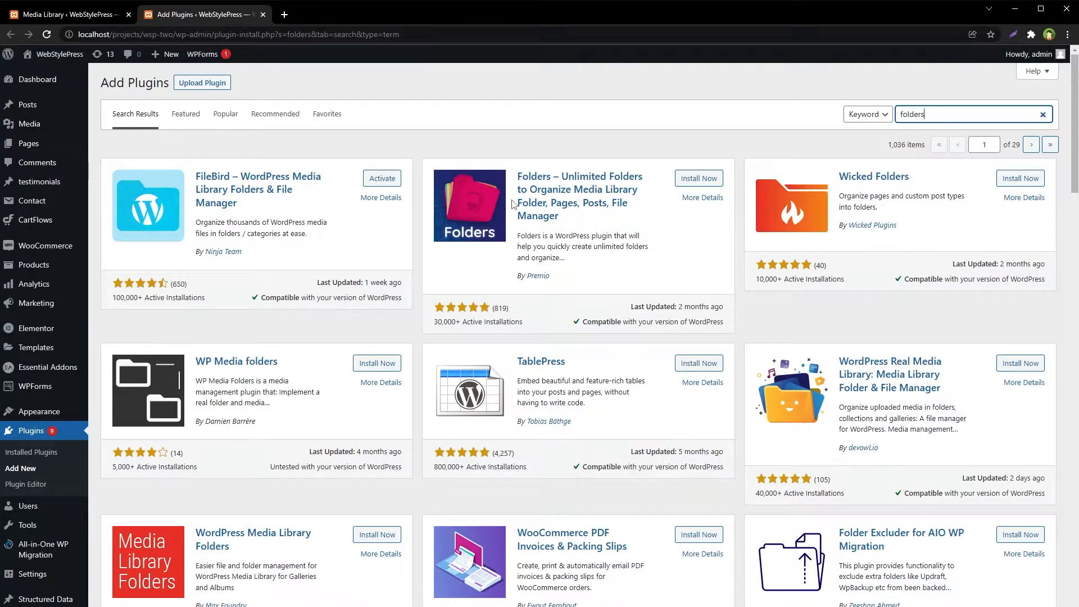
- Install and activate the Folders plugin by Premio, dismissing its welcome and FileBird import dialogs
left_click(709, 181)
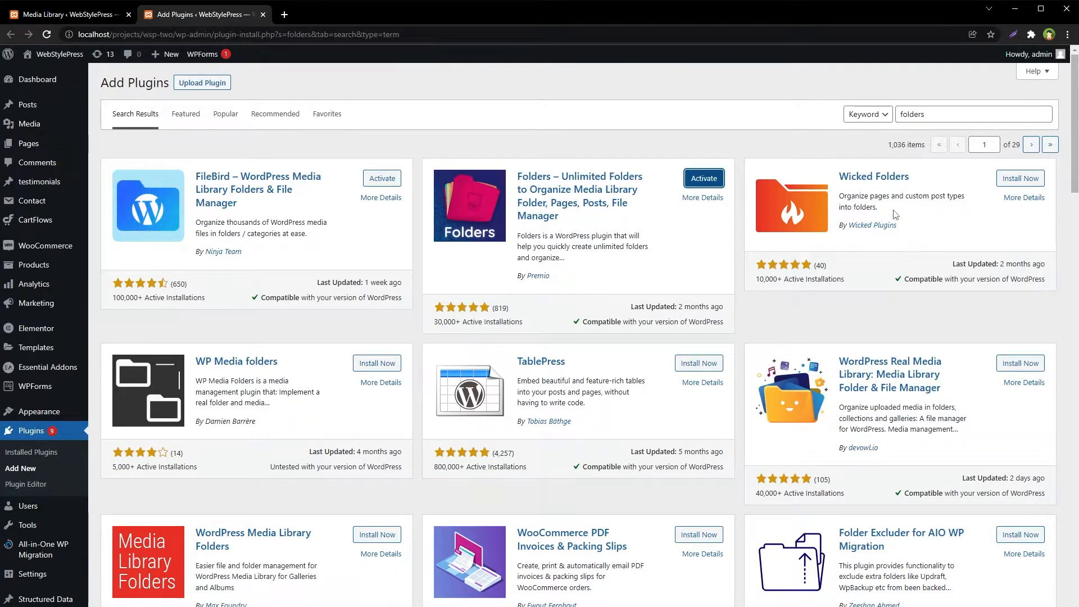
left_click(697, 178)
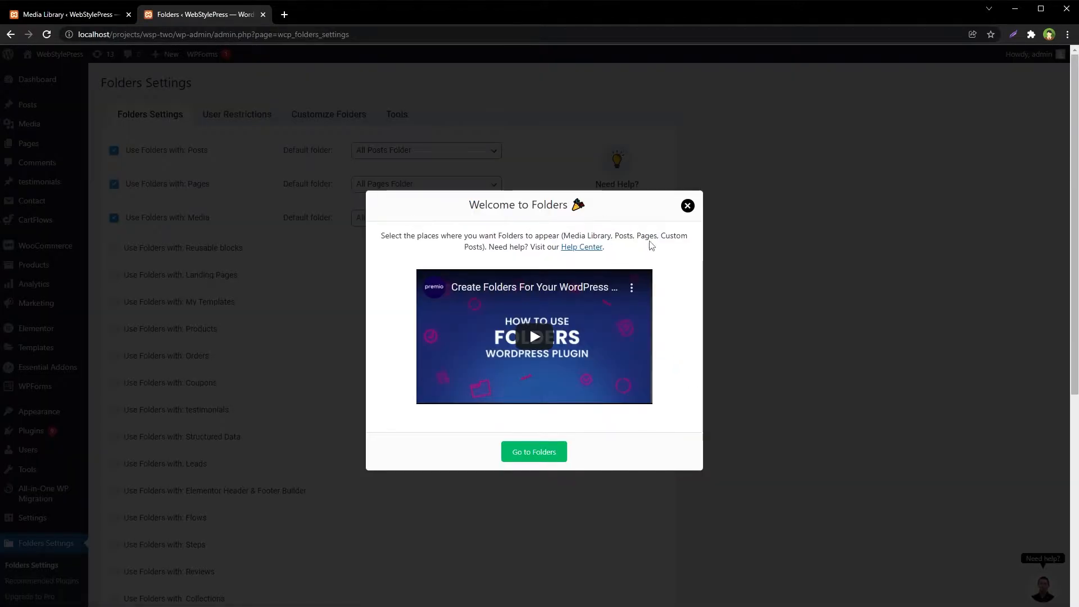
left_click(687, 206)
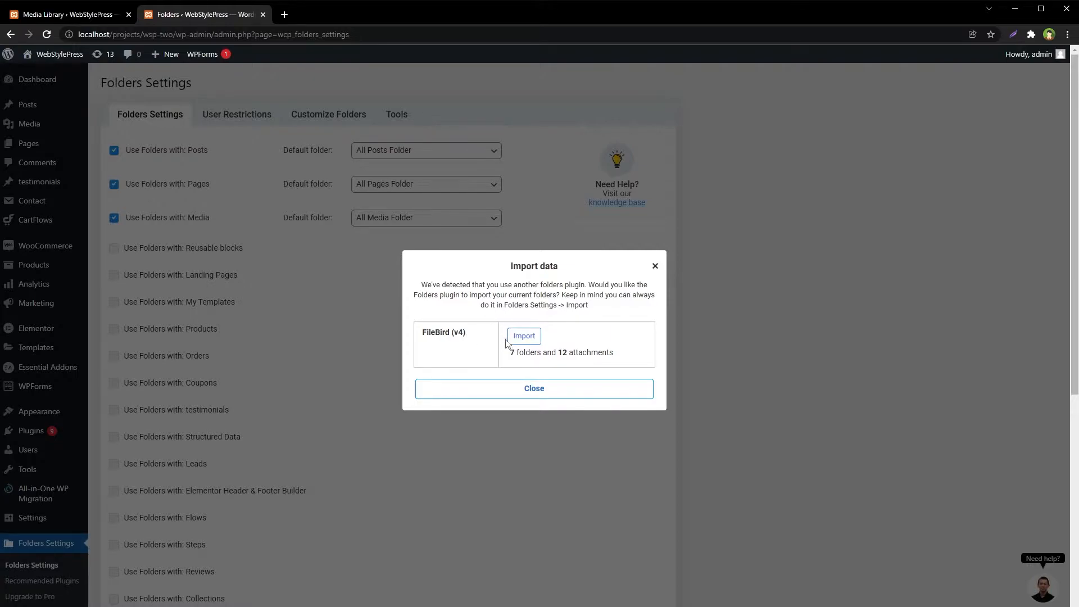
left_click(655, 266)
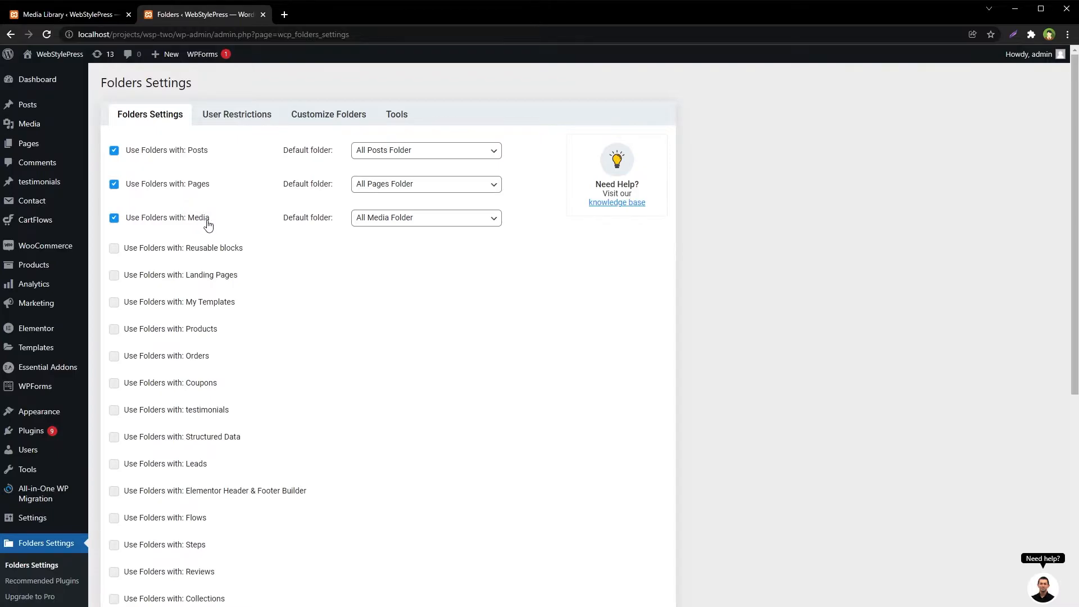
- Check the default folder setting for Media, and reload the Media Library in its original browser tab
left_click(380, 224)
left_click(68, 14)
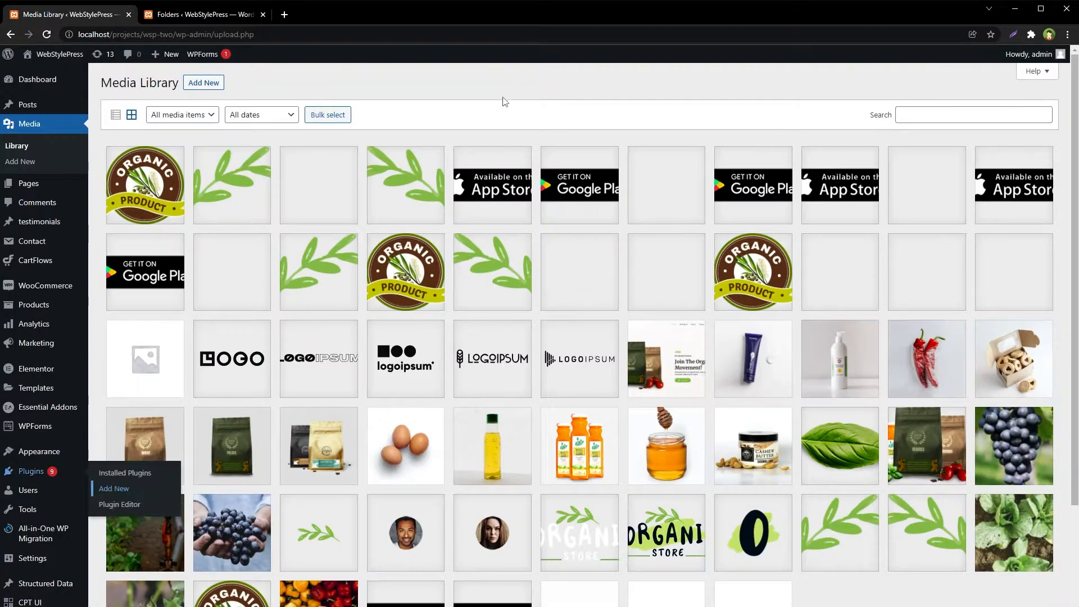
left_click(21, 147)
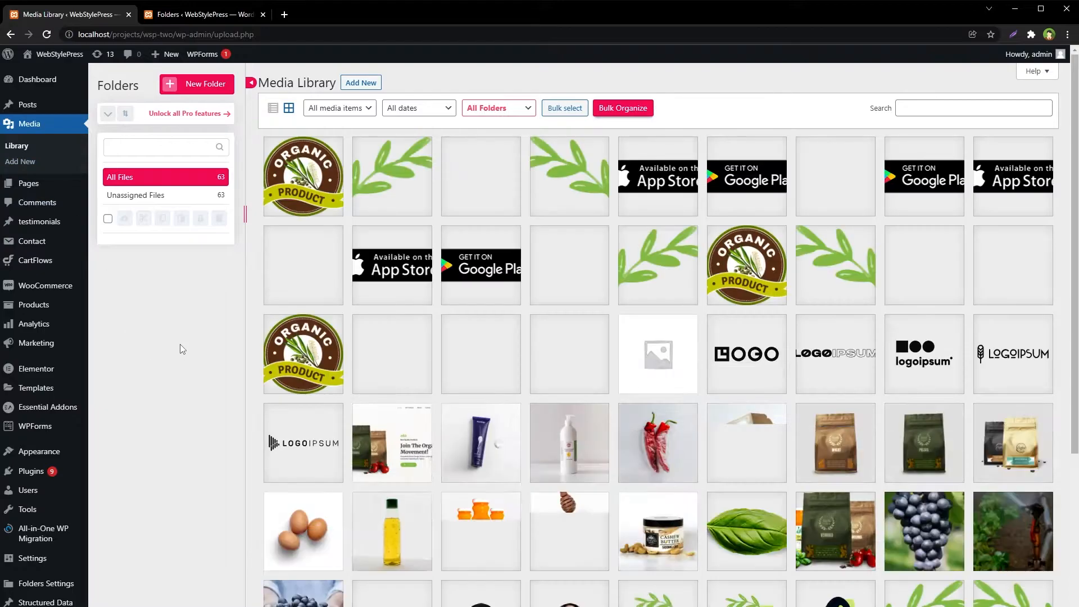
- Create a media folder named Logos
left_click(216, 91)
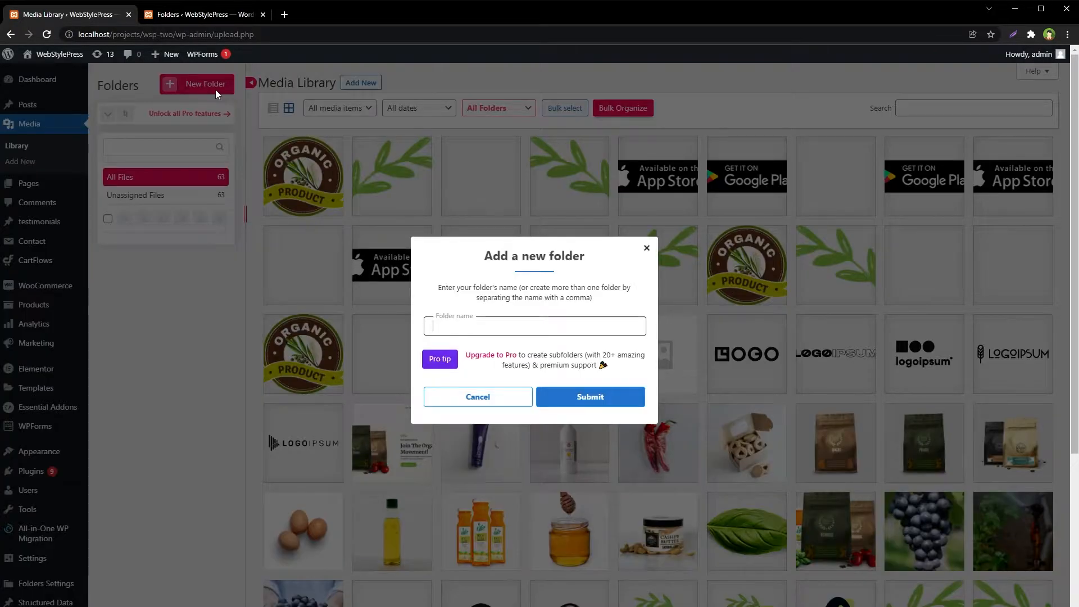
type("Logoes")
key("BackSpace")
key("BackSpace")
type("s")
left_click(588, 399)
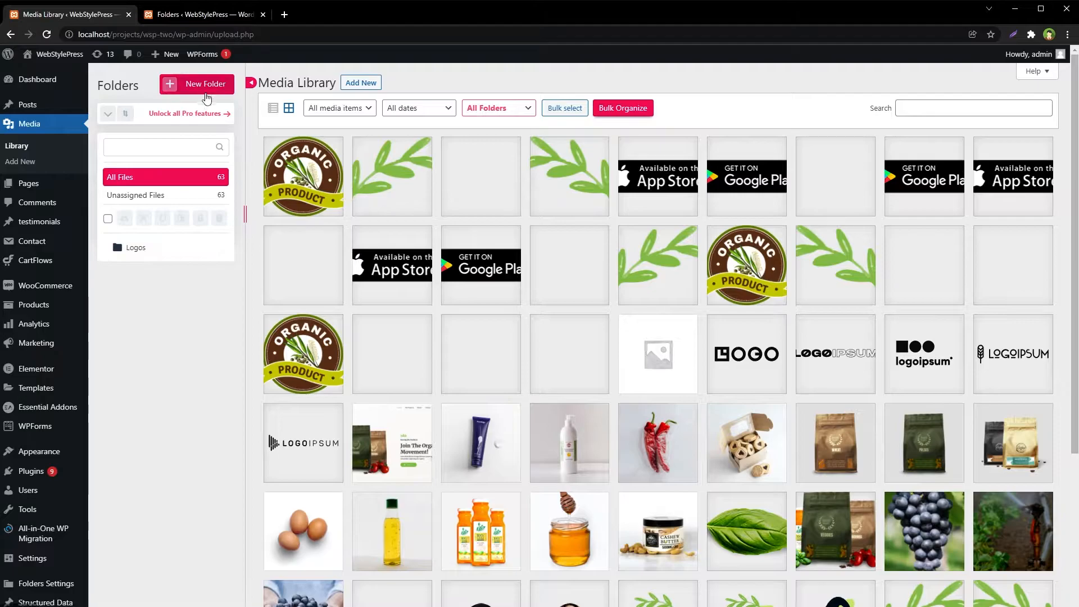
- Create a second media folder named Badges
left_click(205, 86)
type("Badges")
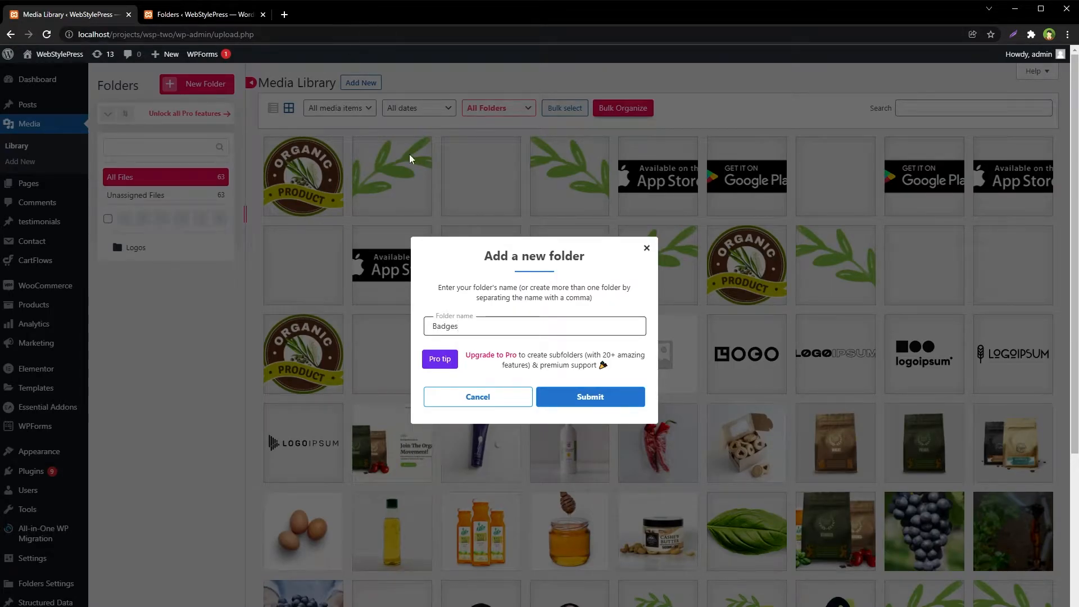
left_click(596, 390)
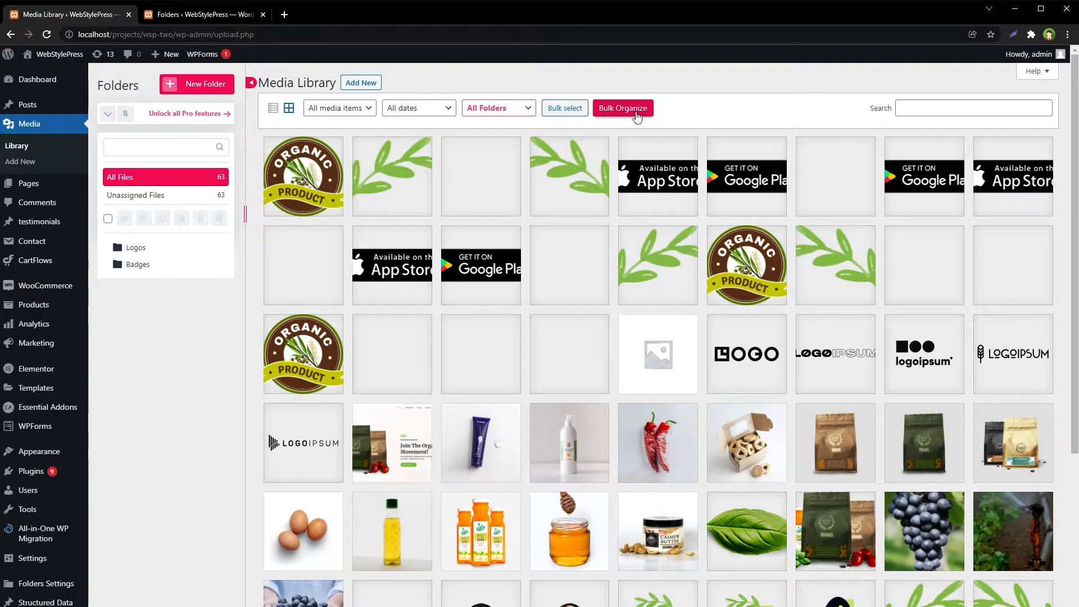
- Bulk-organize the first three Organic Product images in the media grid into the Logos folder
left_click(637, 116)
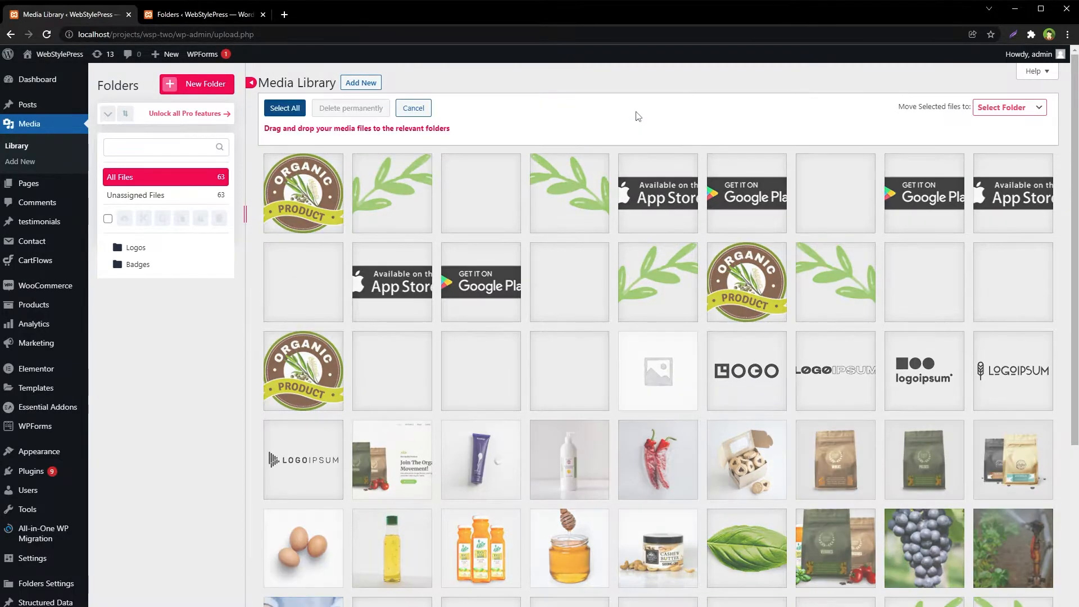
left_click(299, 201)
left_click(714, 300)
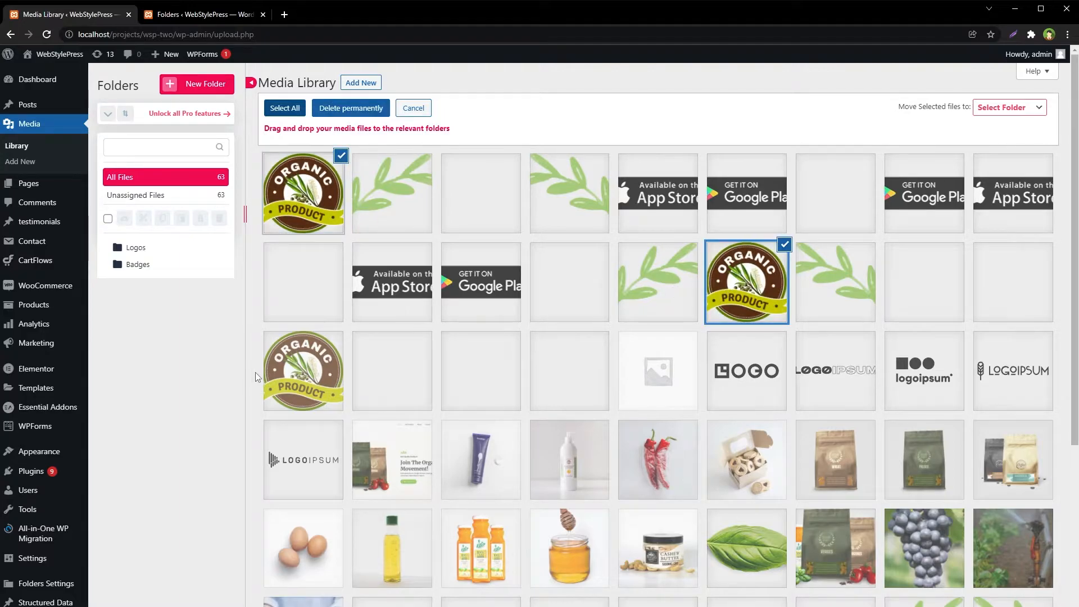
left_click(281, 374)
left_click_drag(301, 195, 119, 250)
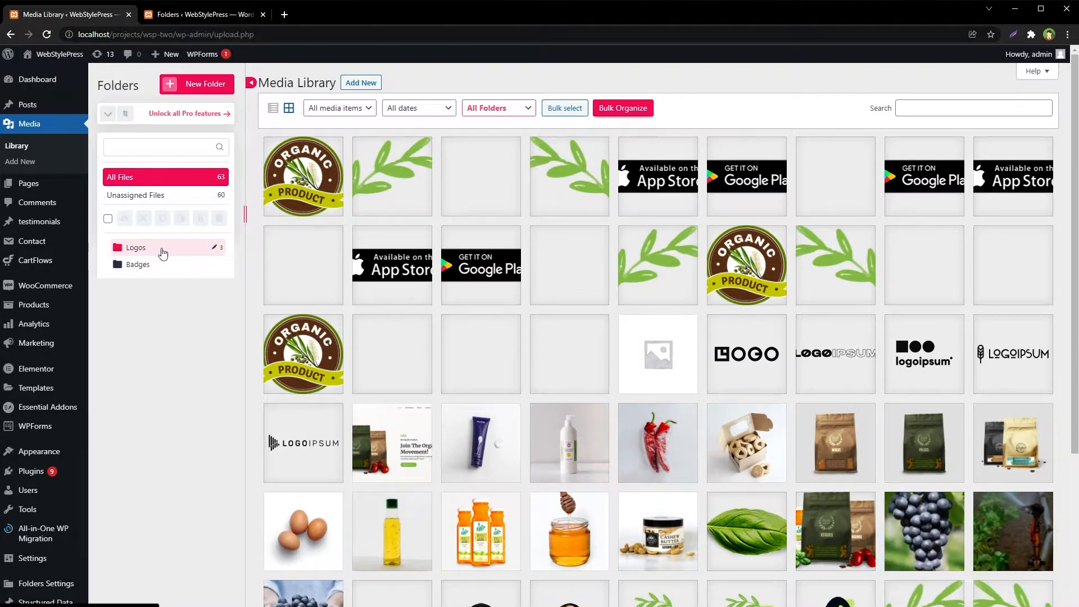
- Bulk-organize all eight App Store and Google Play images, including the two near the end of the library, into the Badges folder
key("ctrl+plus")
key("ctrl+plus")
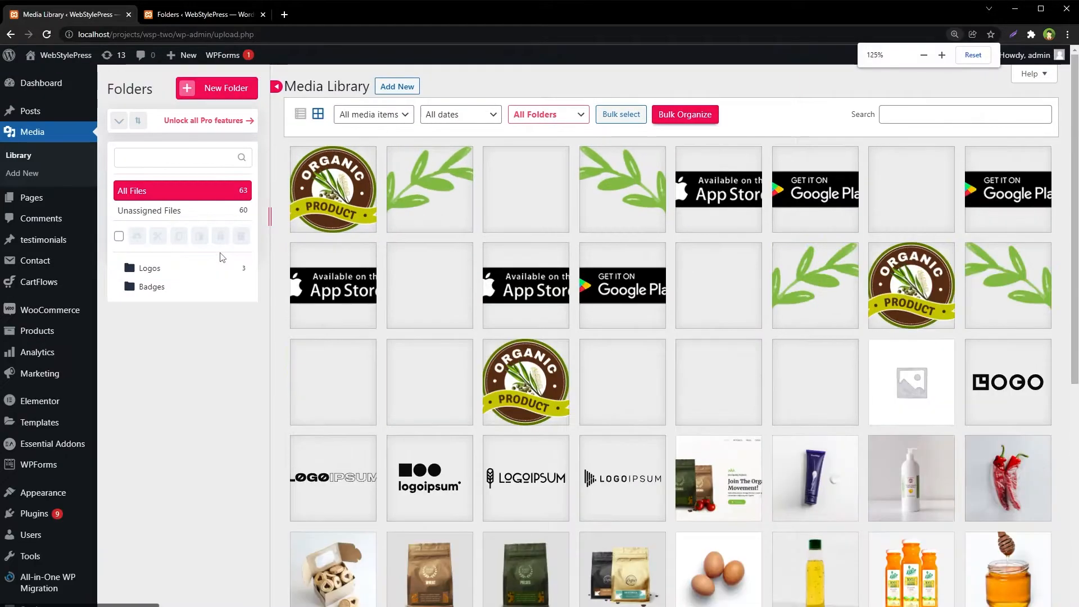
left_click(371, 154)
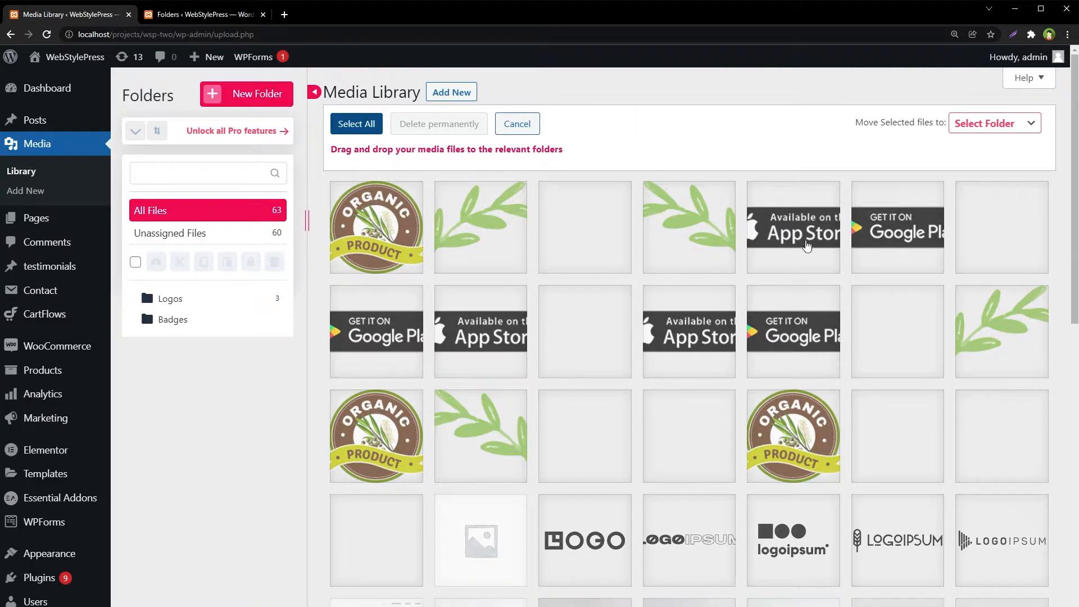
left_click(807, 245)
left_click(855, 241)
left_click(785, 331)
left_click(712, 332)
left_click(462, 342)
left_click(395, 336)
scroll(742, 424, "down", 5)
scroll(742, 424, "down", 5)
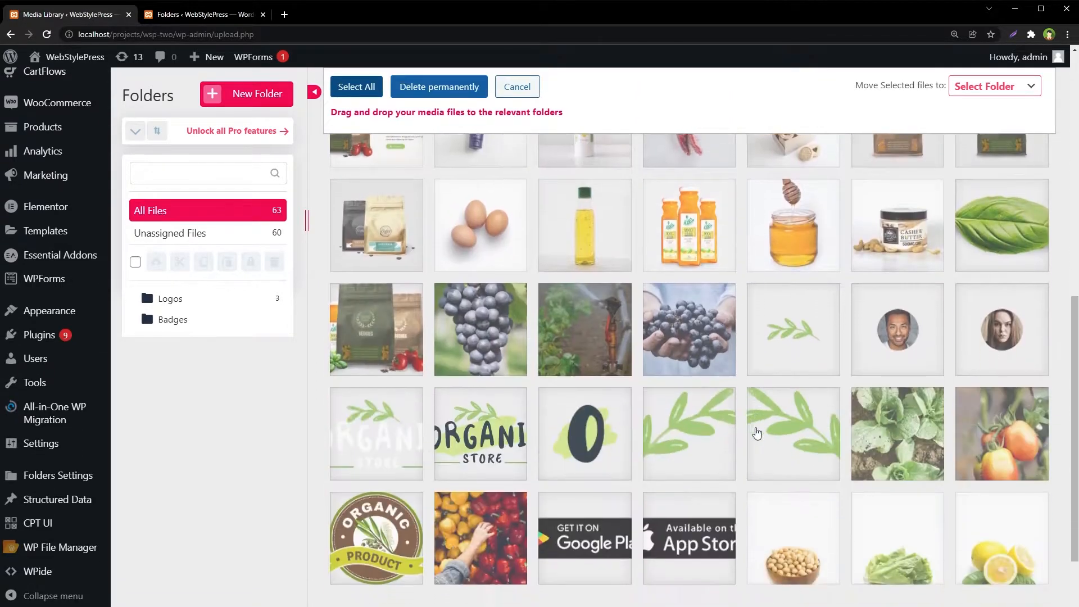
left_click(682, 441)
left_click(576, 452)
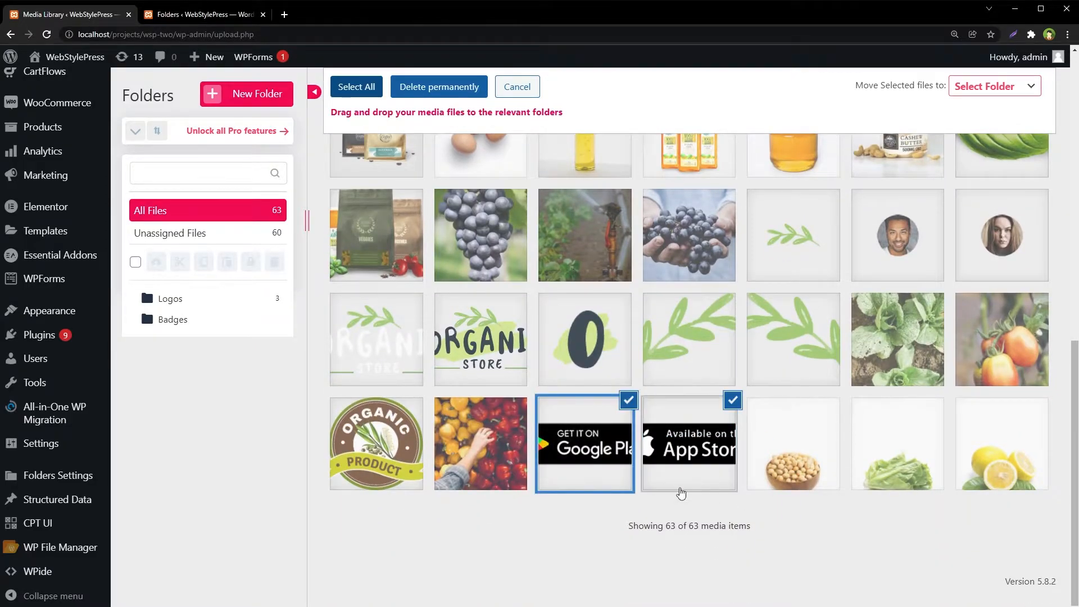
scroll(462, 392, "up", 10)
left_click_drag(375, 333, 150, 321)
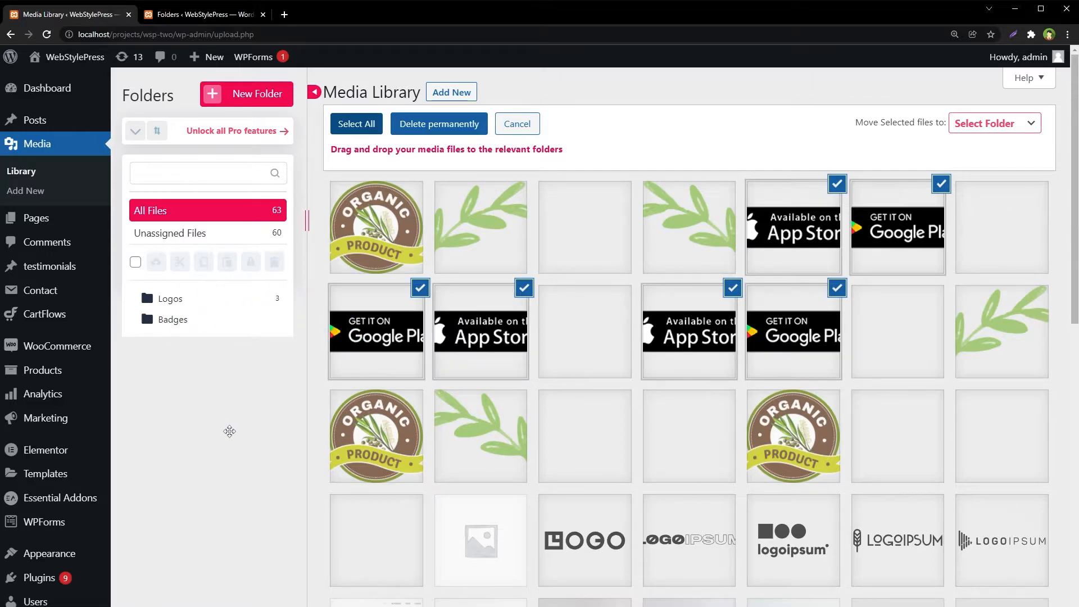
left_click_drag(792, 214, 157, 320)
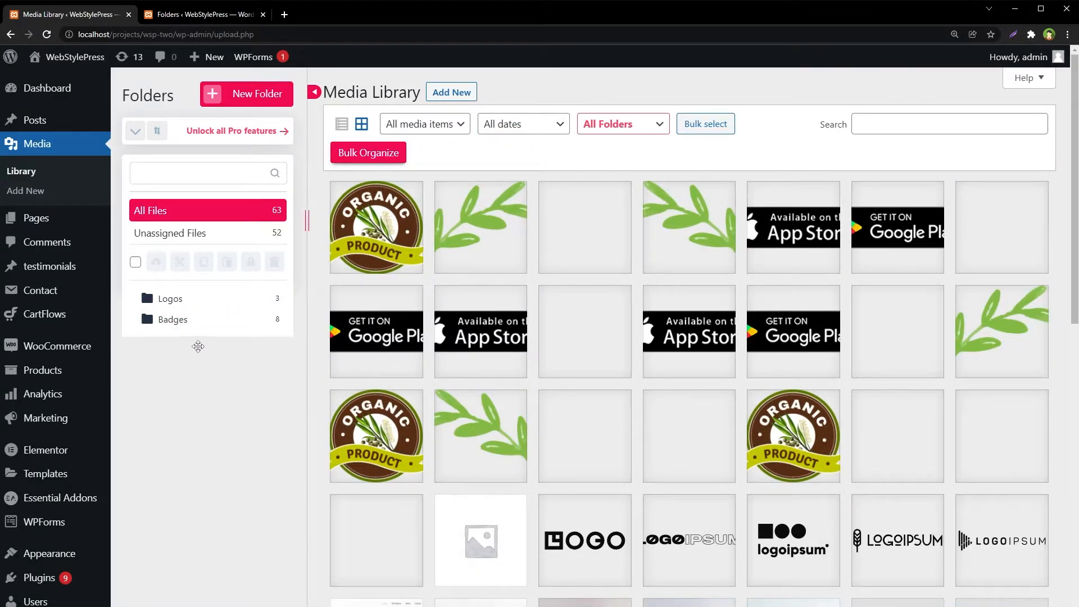
- View the contents of the Logos and Badges folders, and return to all media files
mouse_move(217, 323)
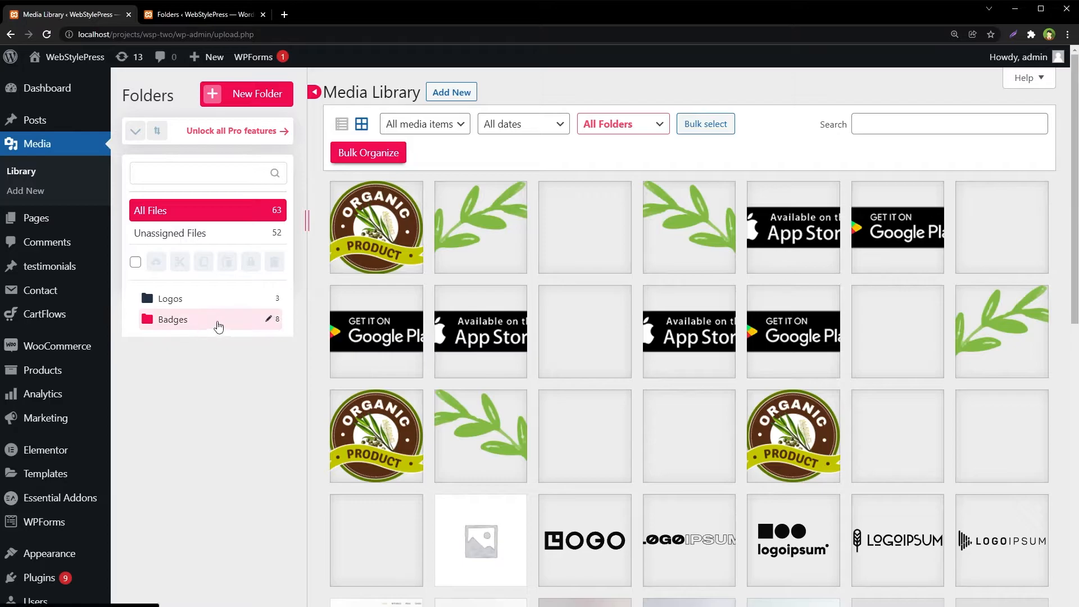
left_click(149, 303)
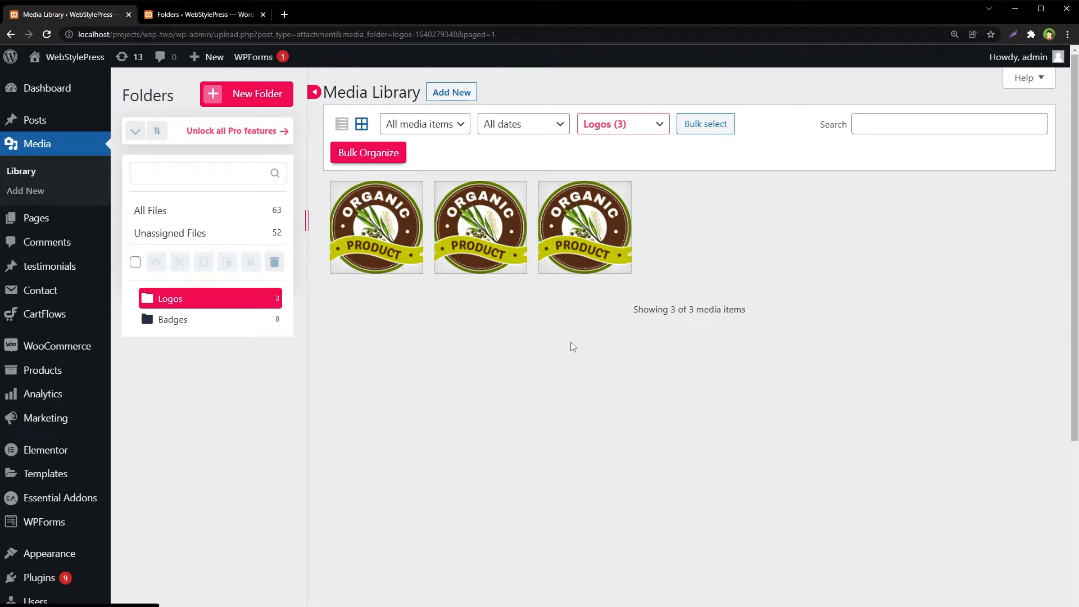
left_click(149, 325)
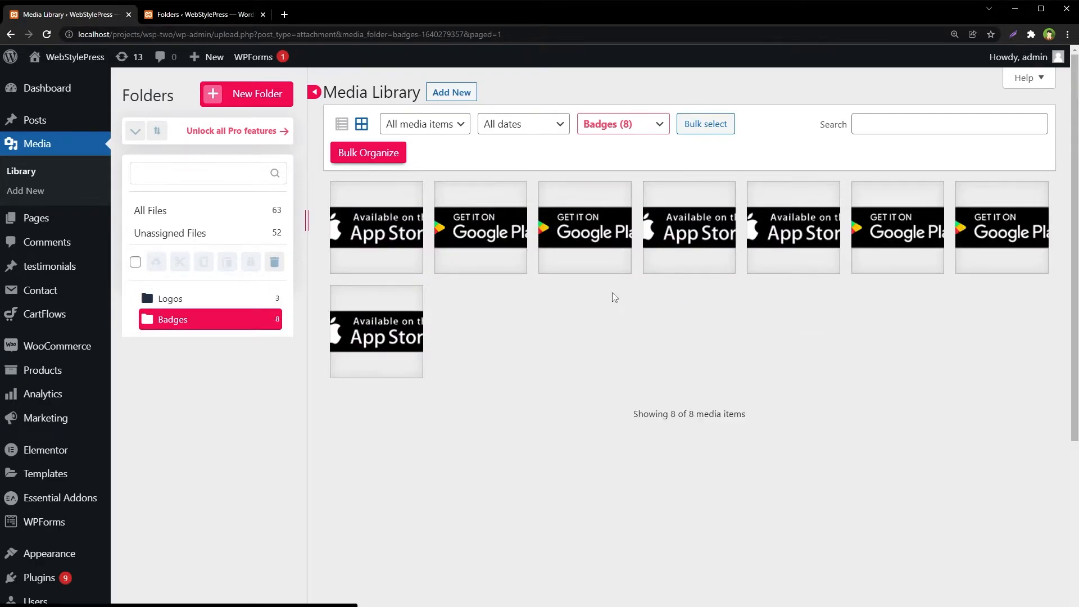
left_click(179, 298)
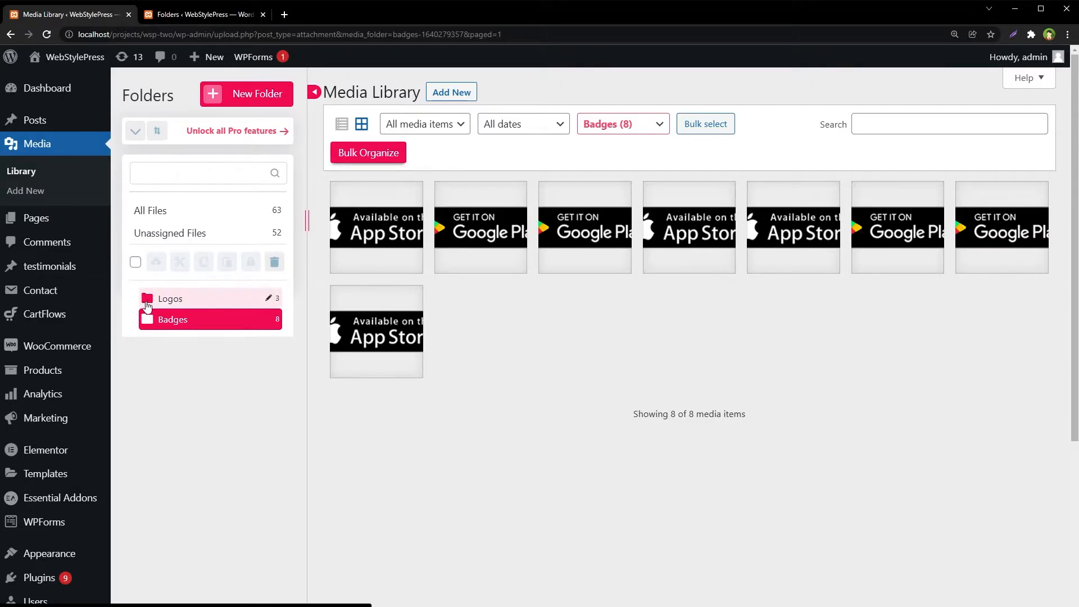
left_click(166, 209)
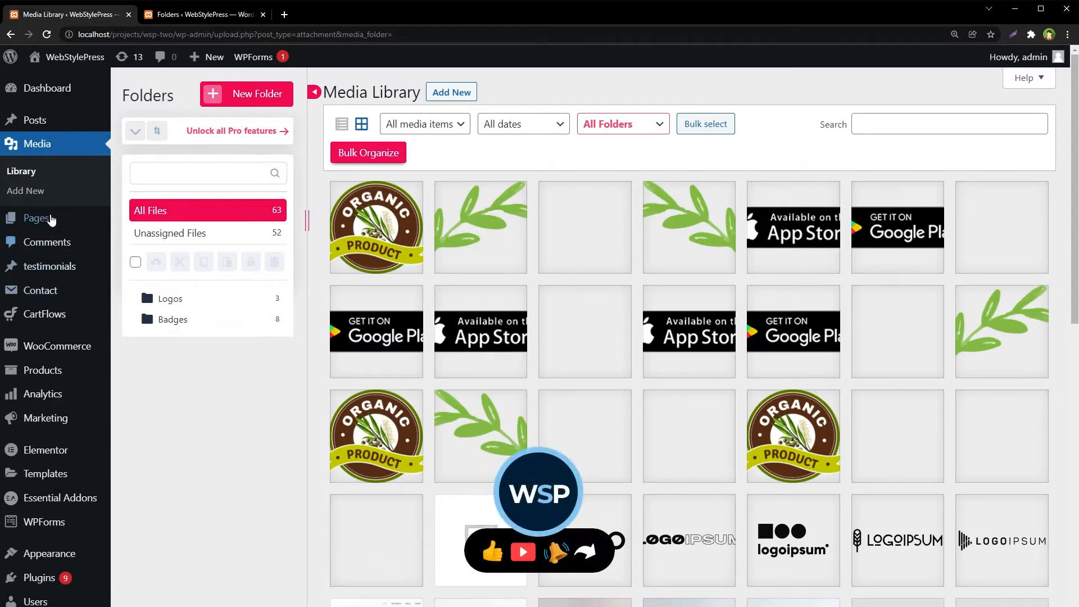
- Open the list of all pages and create a page folder named Main Pages
mouse_move(51, 219)
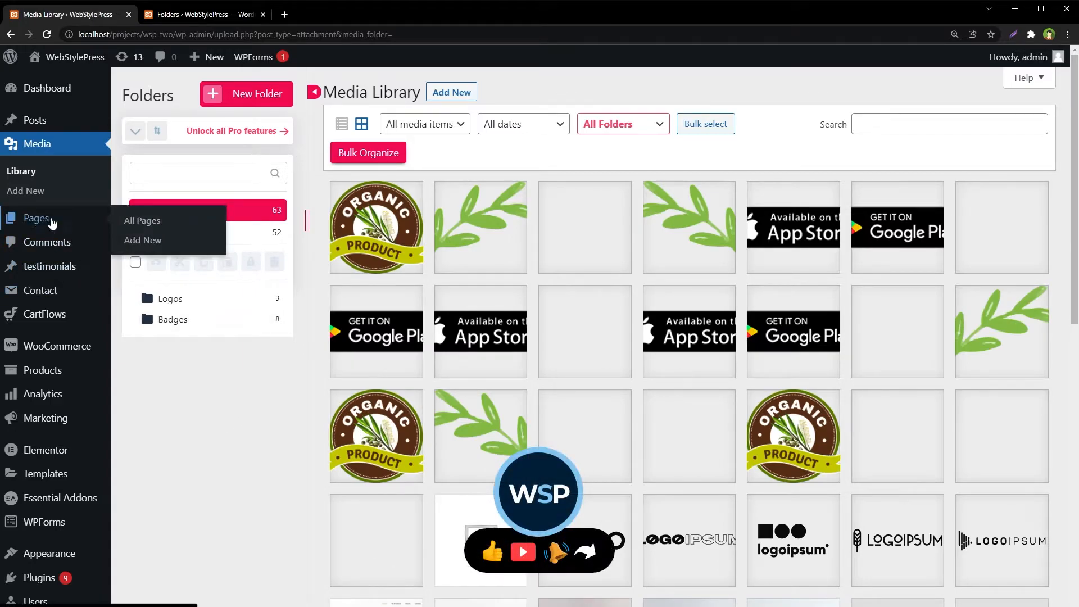
left_click(138, 220)
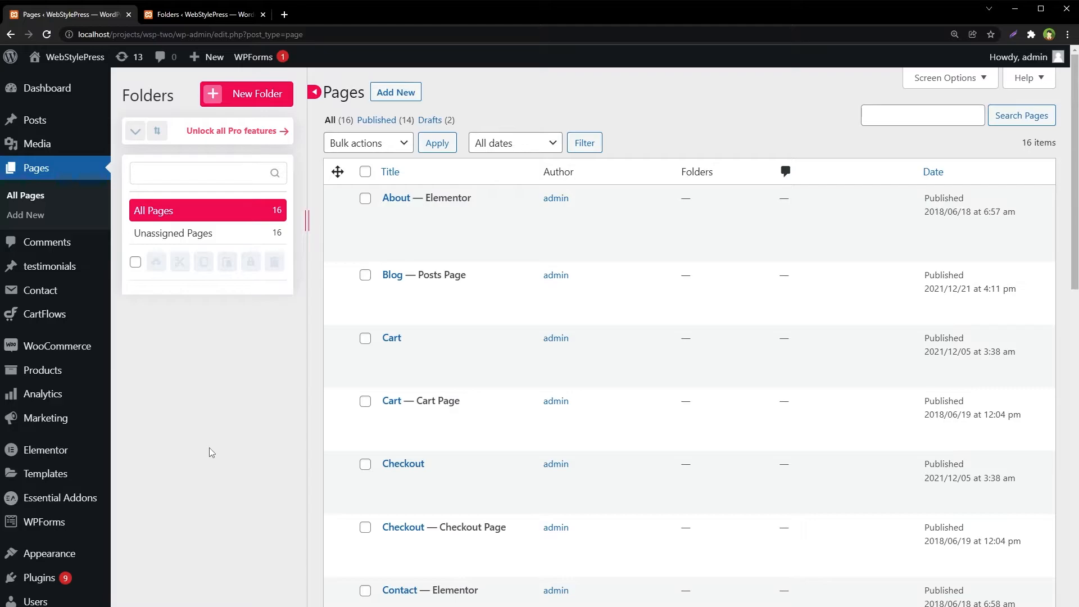
key("ctrl+minus")
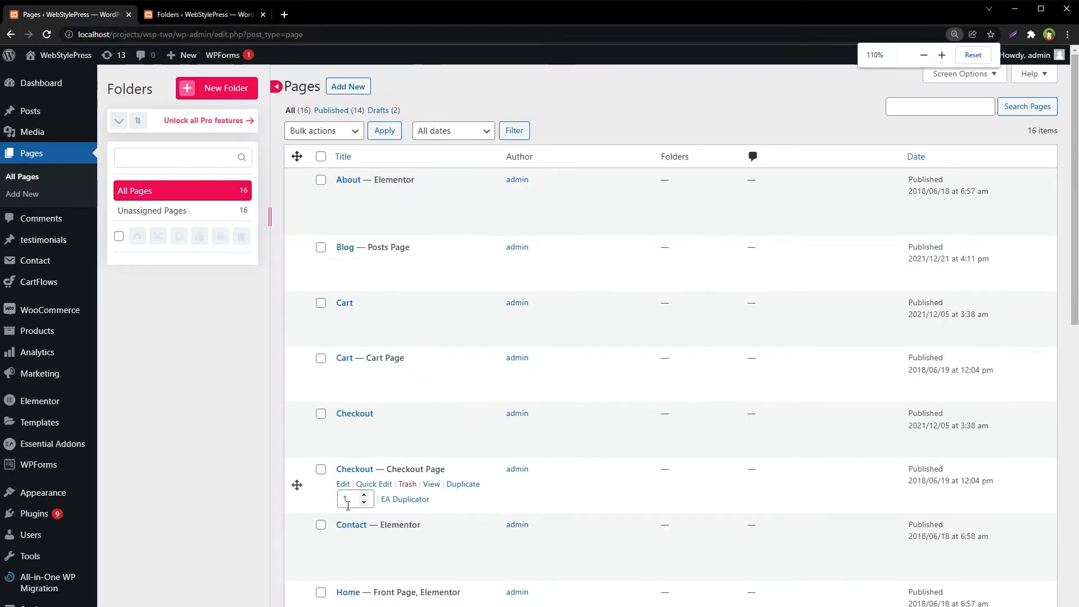
left_click(223, 90)
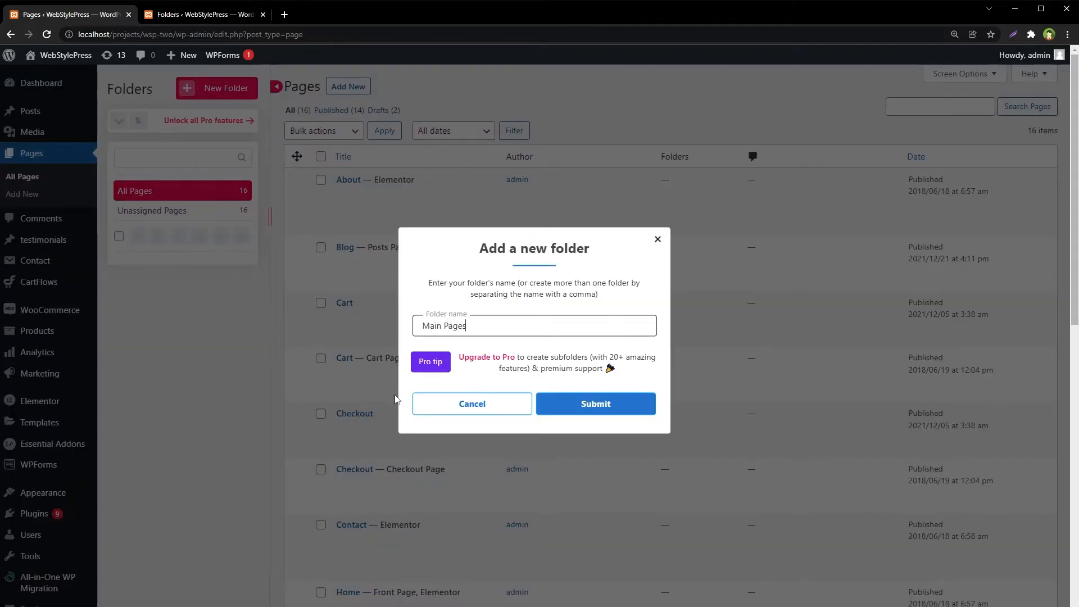
left_click(598, 404)
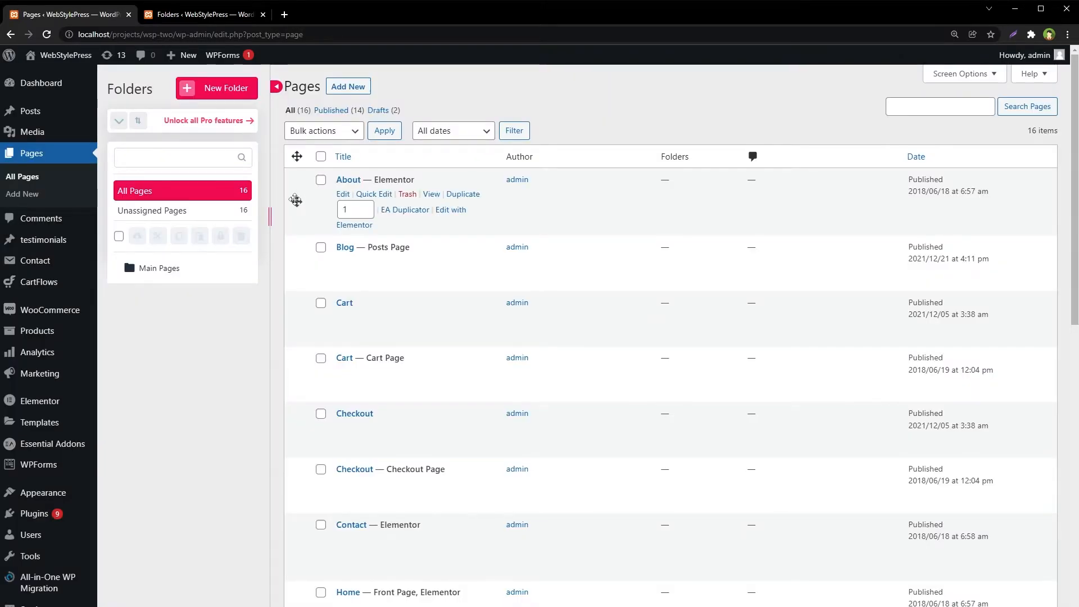
- Move the About and Home pages into the Main Pages folder
left_click_drag(295, 200, 131, 269)
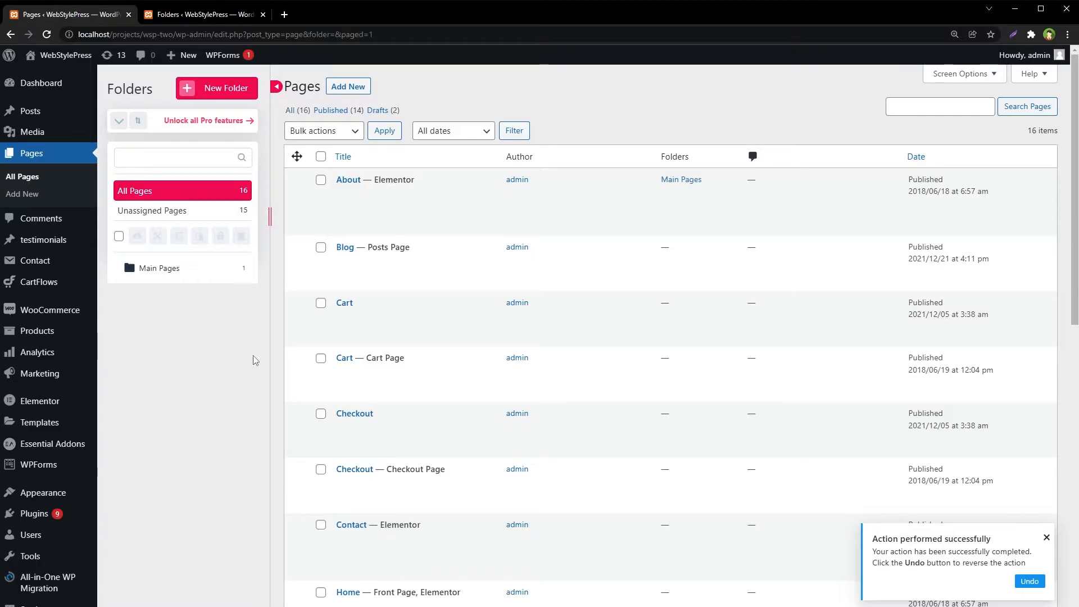
scroll(590, 388, "down", 5)
mouse_move(331, 301)
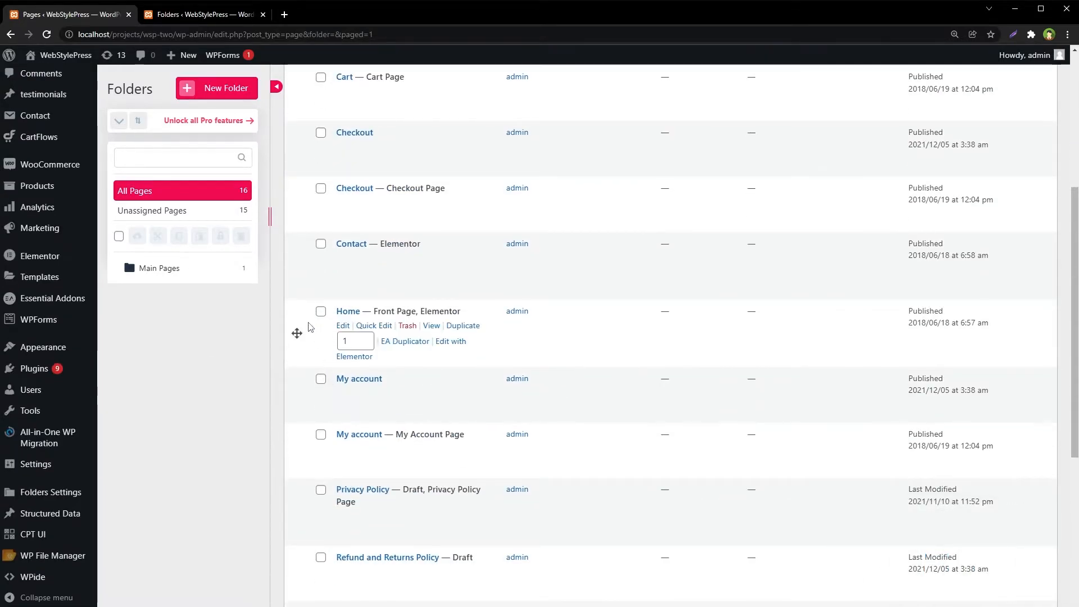
left_click_drag(298, 333, 130, 275)
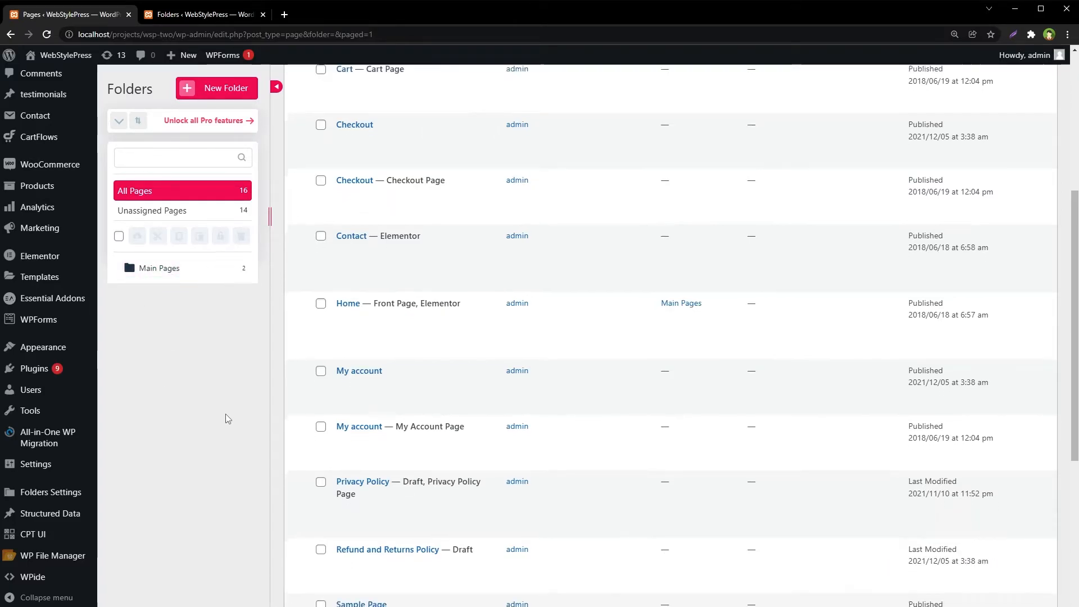
- Move the Privacy Policy page into the Main Pages folder, and check that folder's contents before returning to all pages
scroll(227, 419, "down", 5)
mouse_move(296, 200)
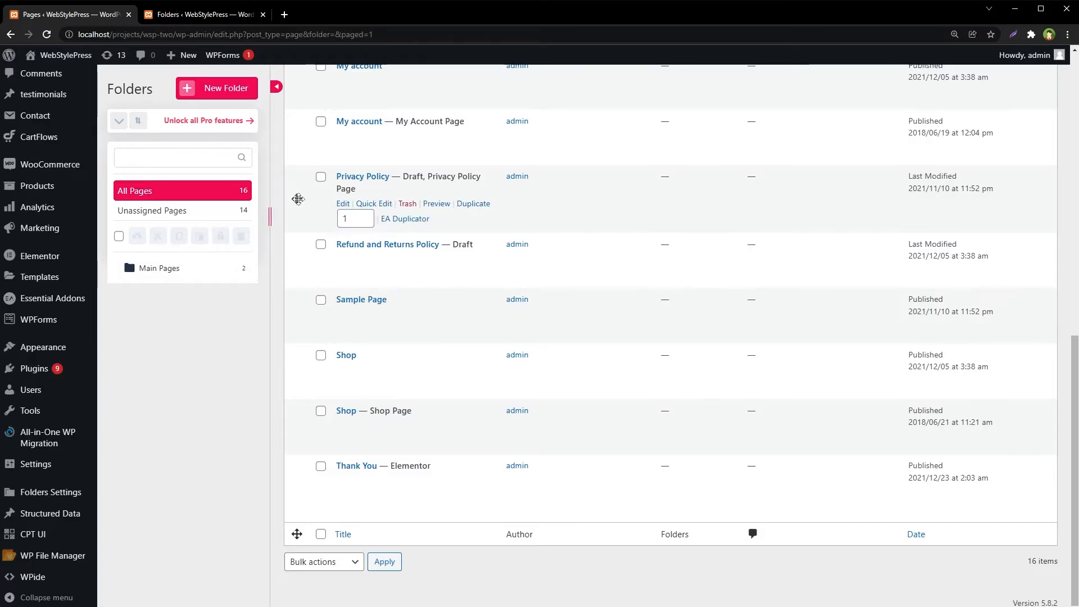
left_click_drag(295, 200, 132, 271)
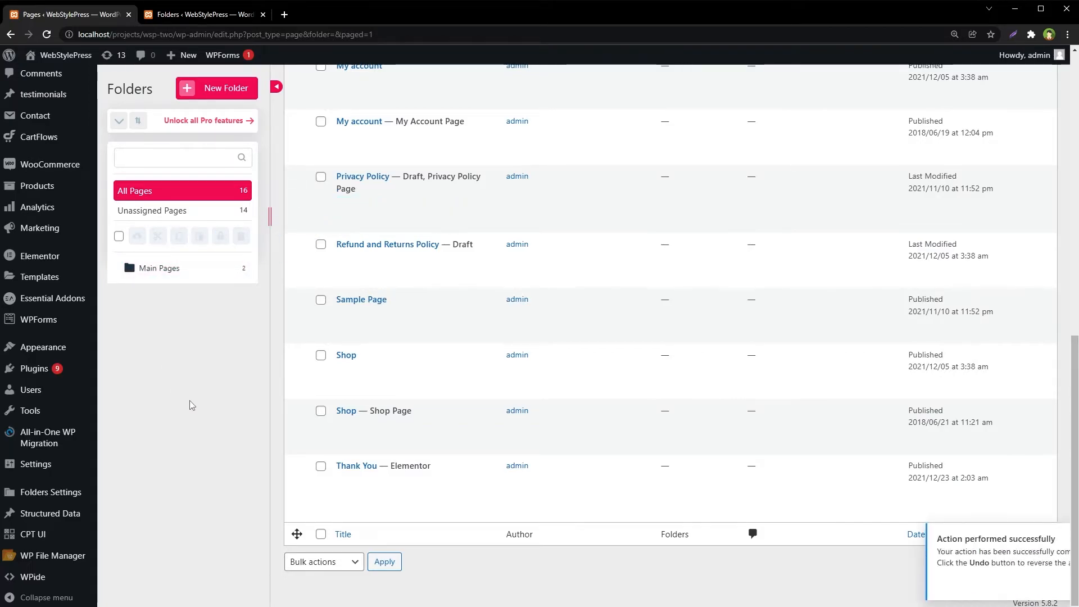
scroll(556, 332, "up", 10)
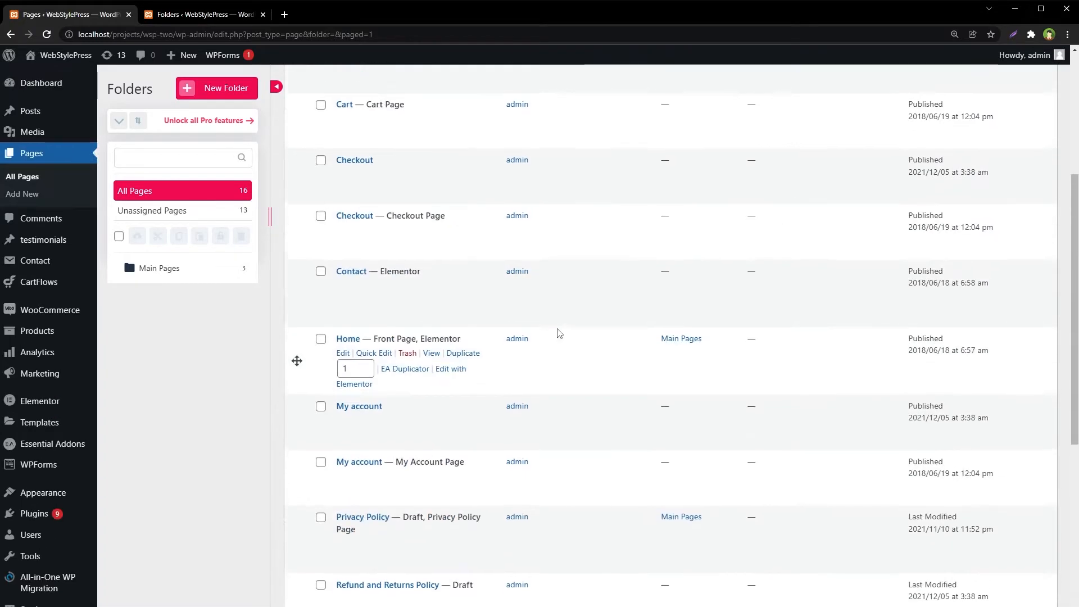
left_click(157, 273)
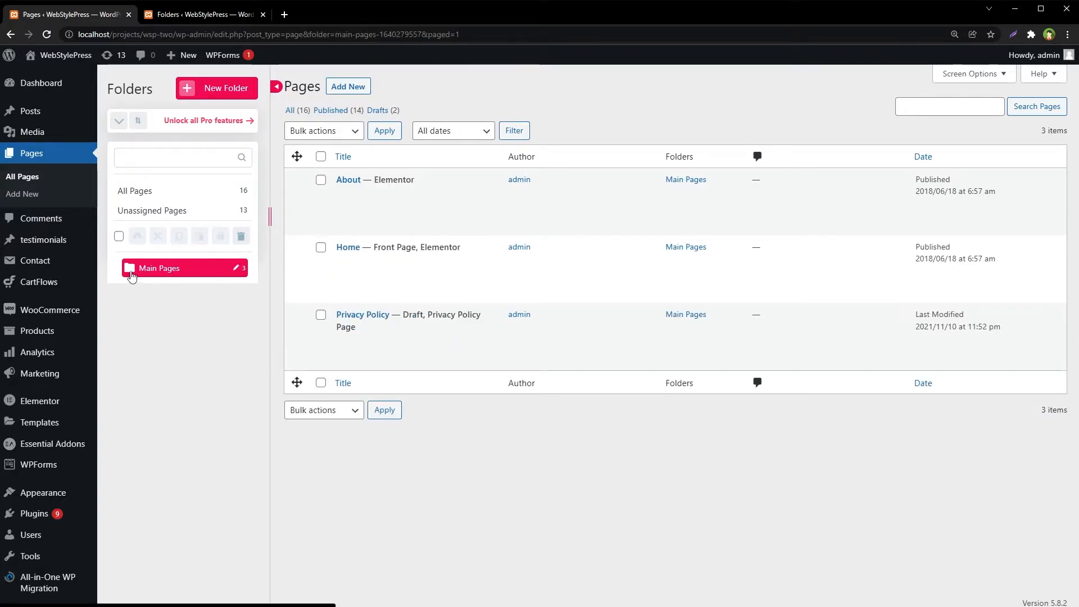
left_click(140, 194)
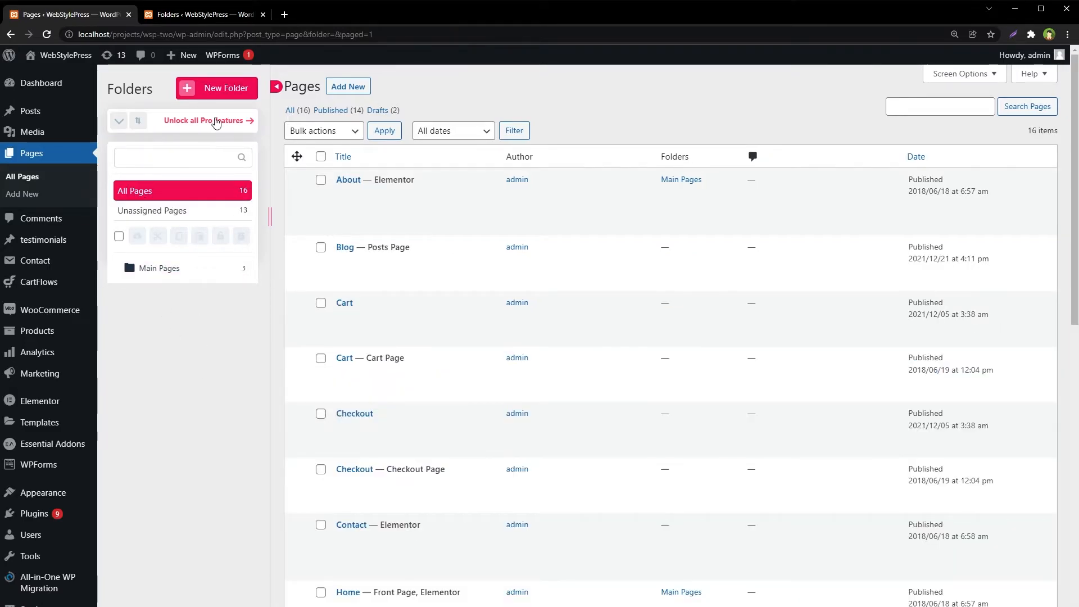
- Create a page folder named Shop Pages and move both Cart, both Checkout, both My account and both Shop pages into it
left_click(218, 96)
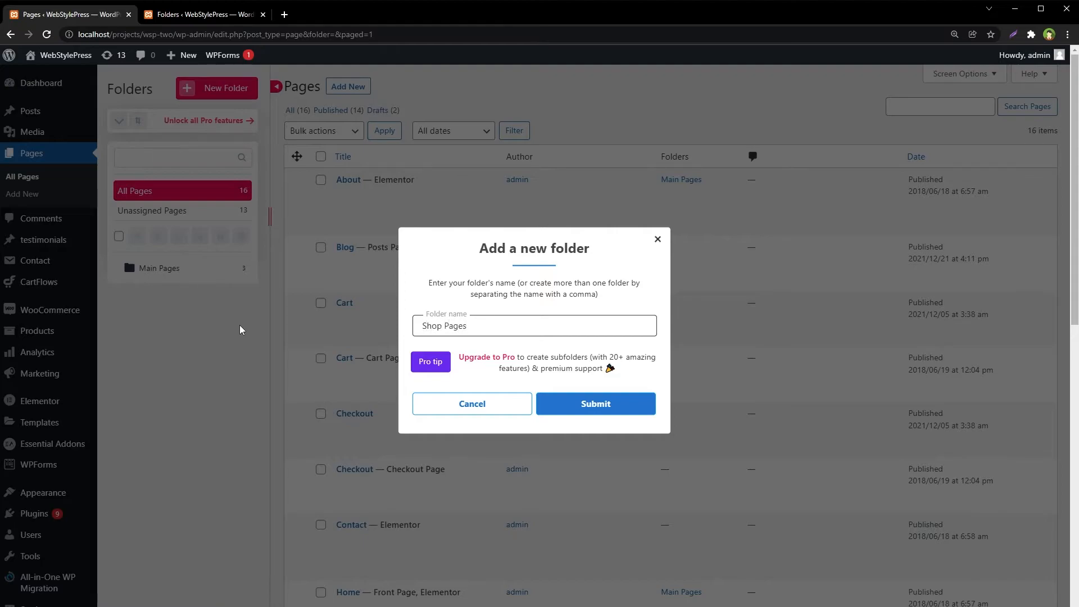
left_click(559, 409)
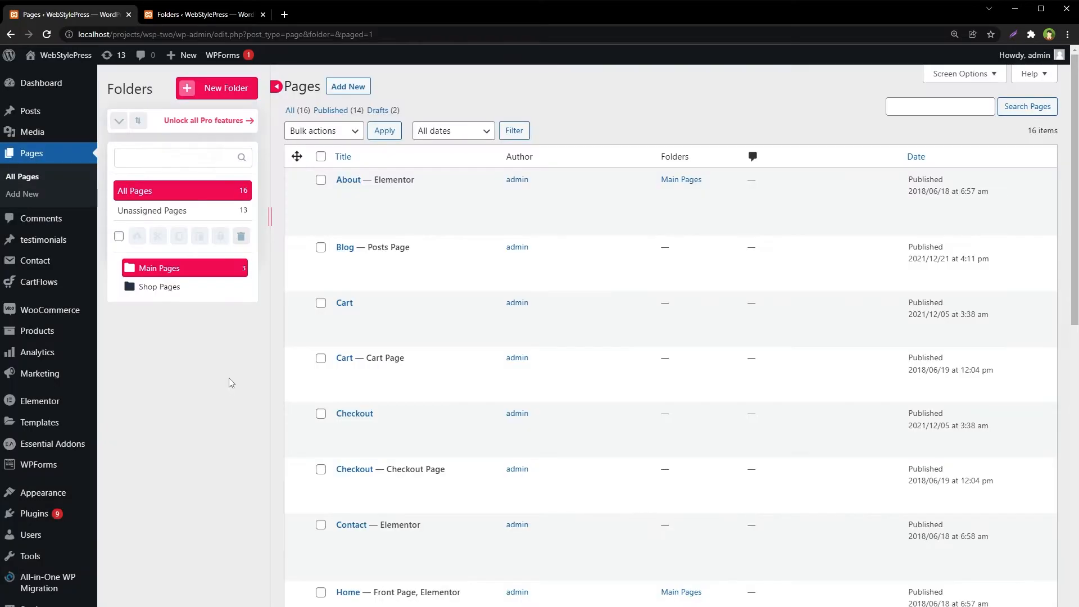
left_click(320, 303)
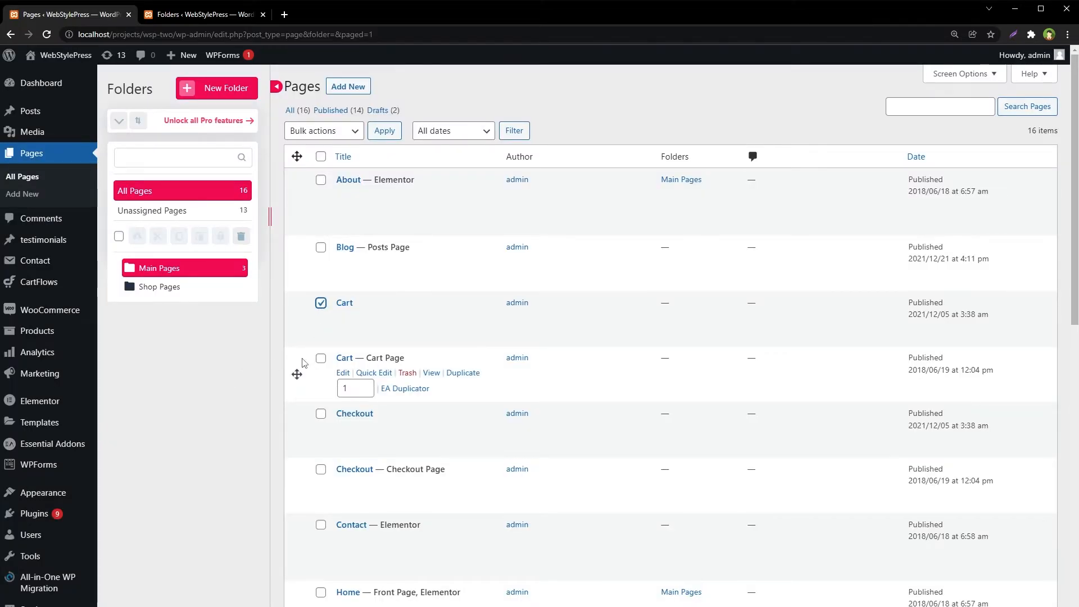
left_click(320, 359)
left_click(320, 413)
left_click(320, 469)
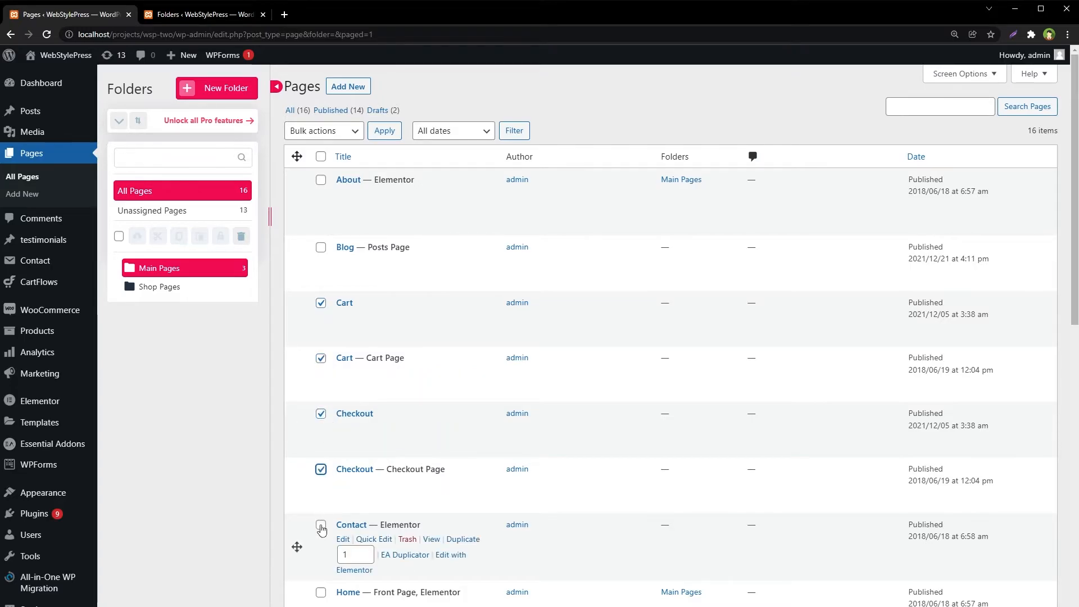
scroll(568, 453, "down", 5)
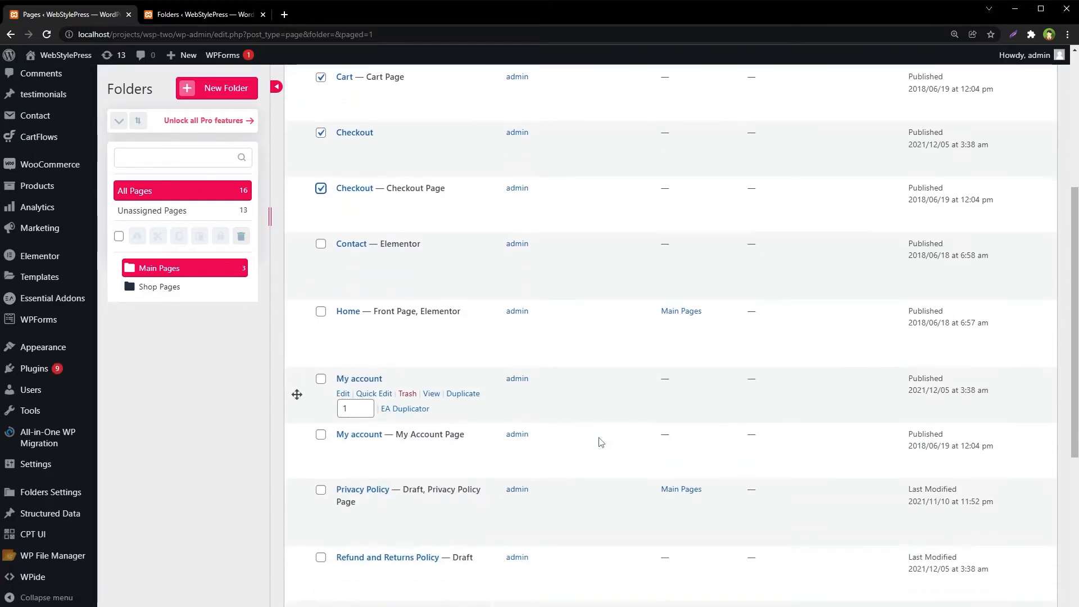
left_click(321, 380)
left_click(321, 434)
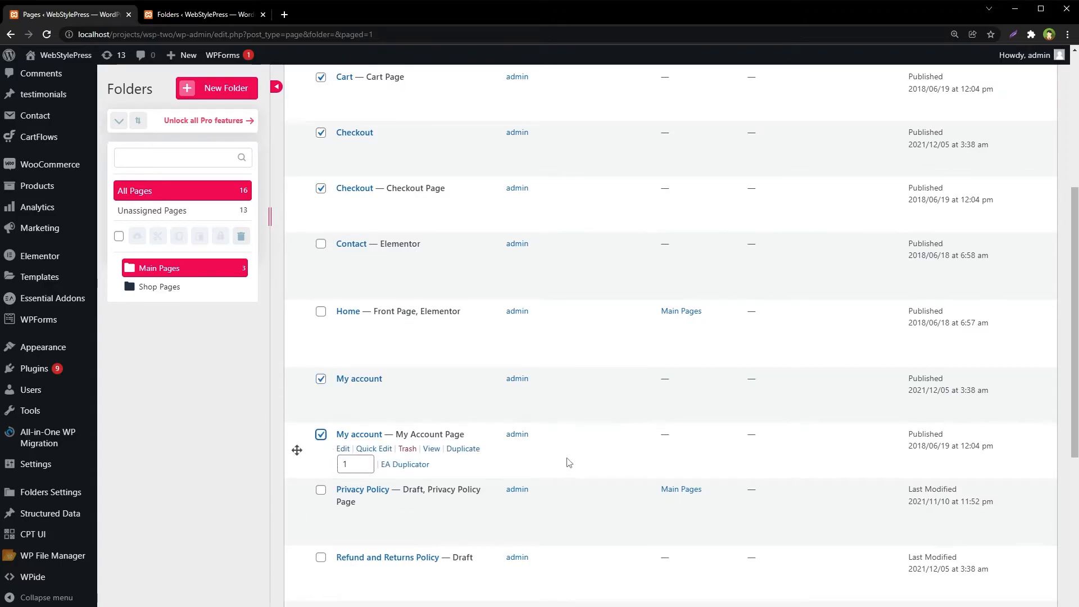
scroll(567, 462, "down", 5)
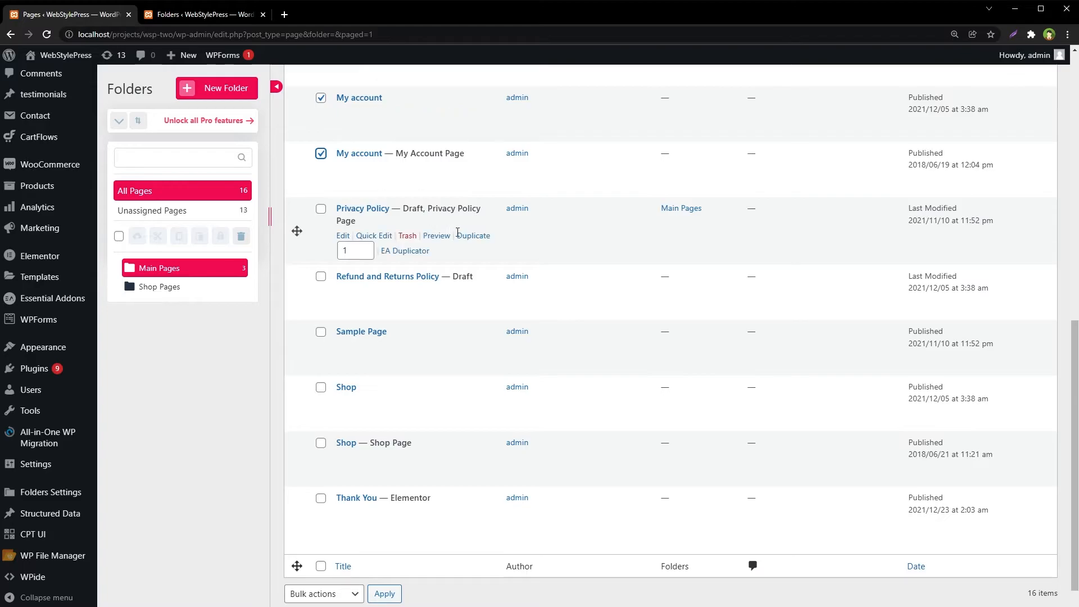
left_click(320, 387)
left_click(321, 442)
scroll(250, 450, "up", 10)
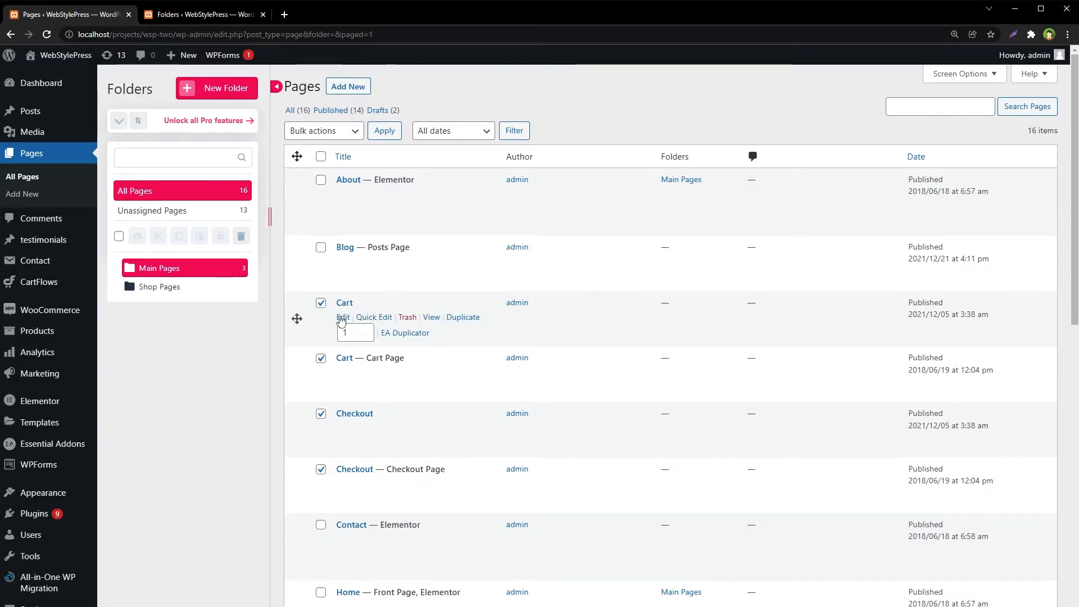
left_click_drag(297, 318, 131, 288)
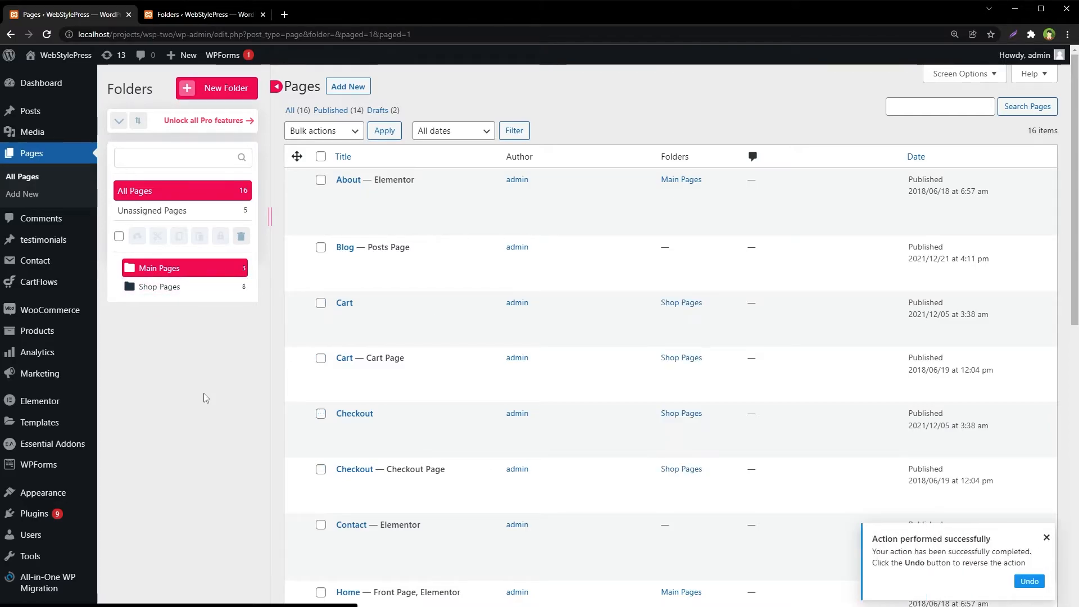
- View the contents of the Shop Pages folder and return to all pages
left_click(159, 291)
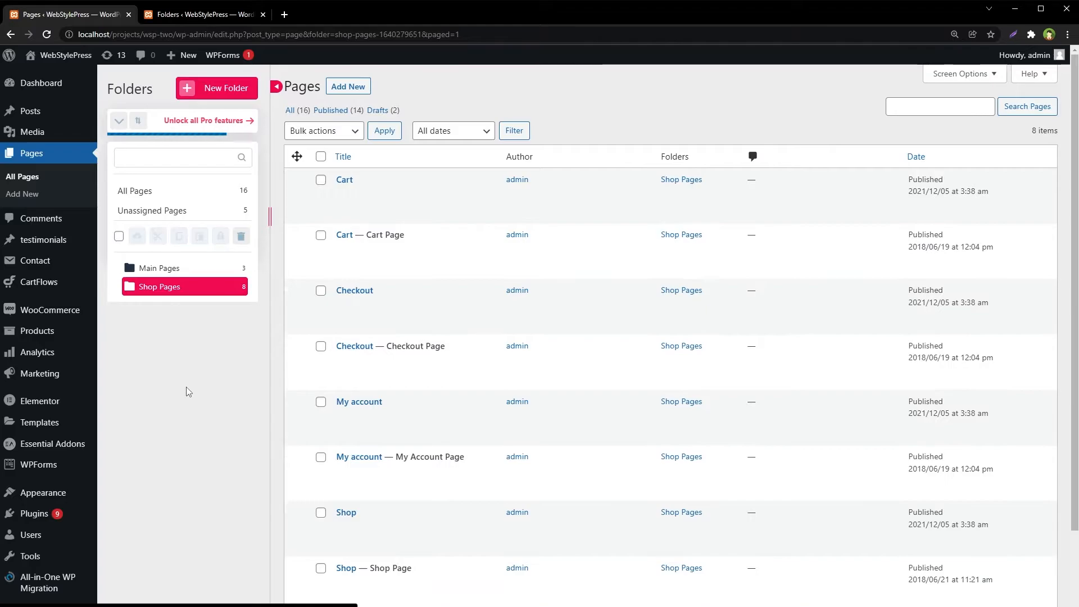
scroll(572, 358, "down", 3)
scroll(572, 357, "up", 3)
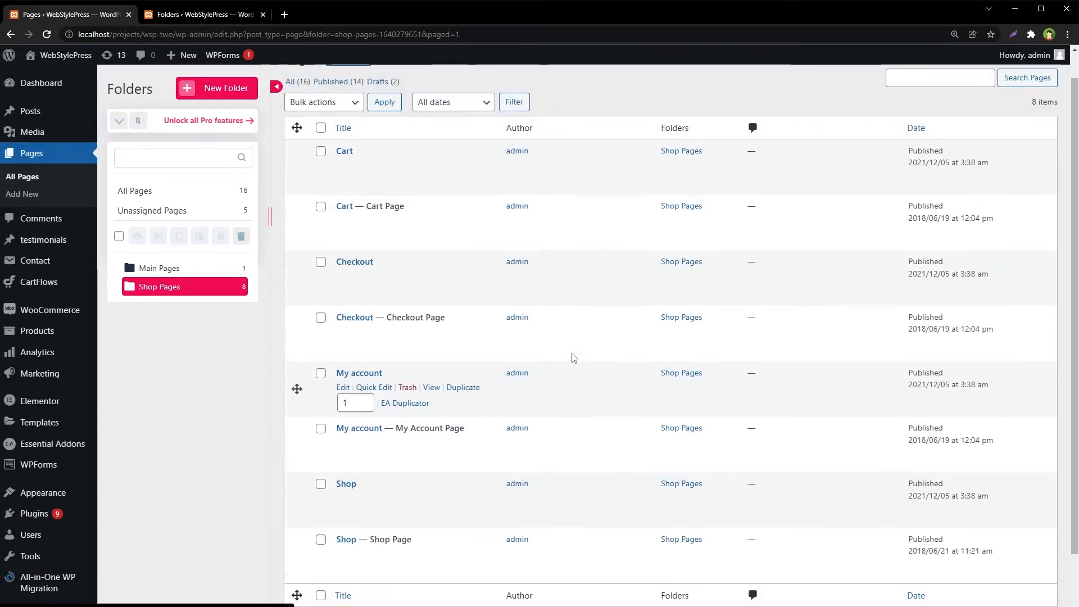
mouse_move(134, 355)
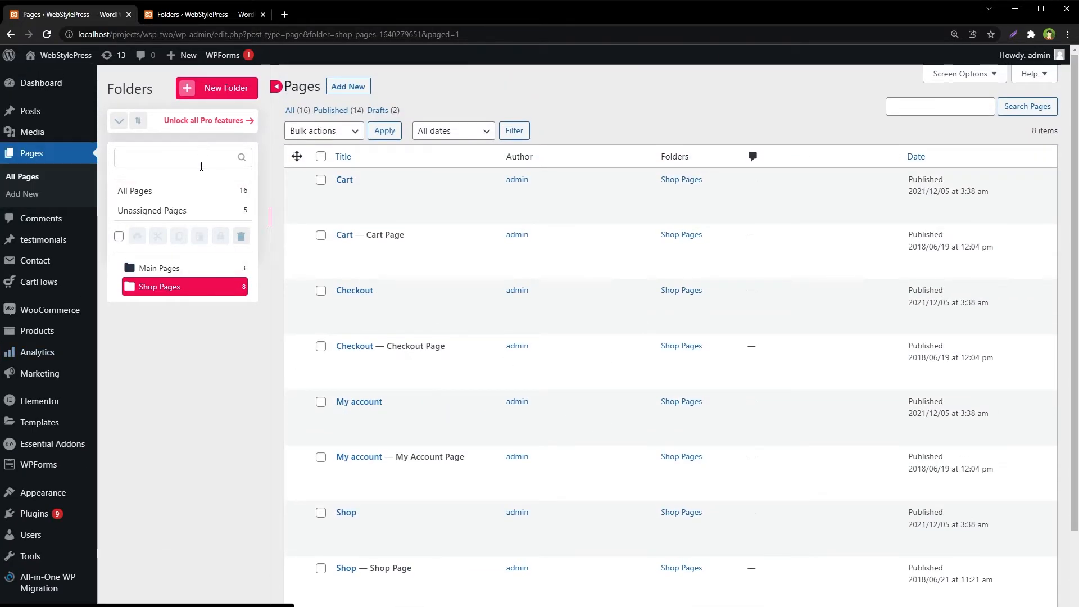
left_click(137, 193)
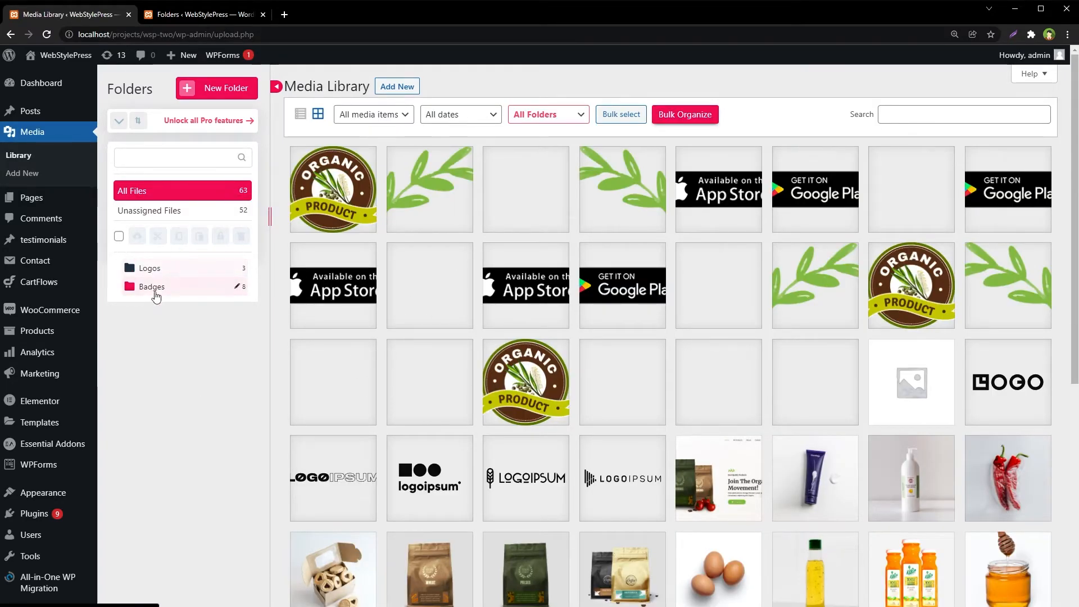
- Open the list of all posts and create two post folders named Articles and Knowledge-base
mouse_move(54, 197)
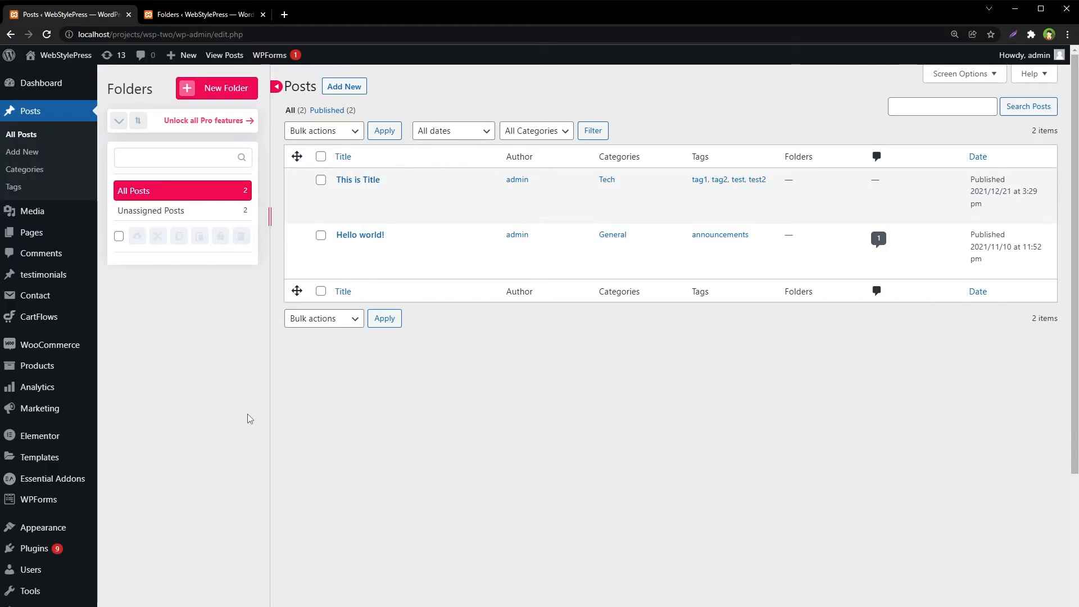
left_click(223, 95)
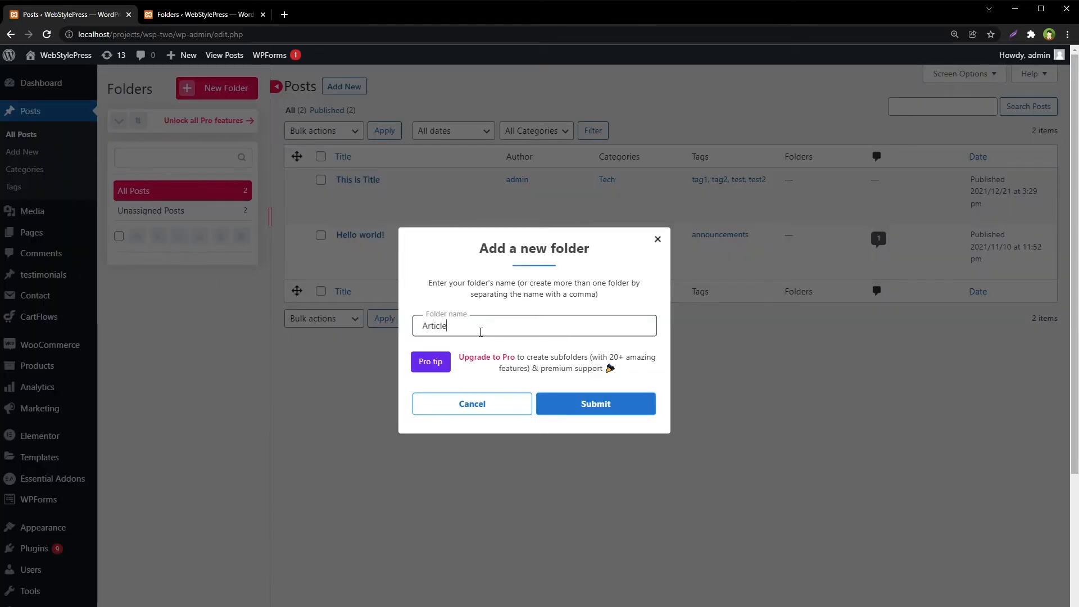
left_click(593, 409)
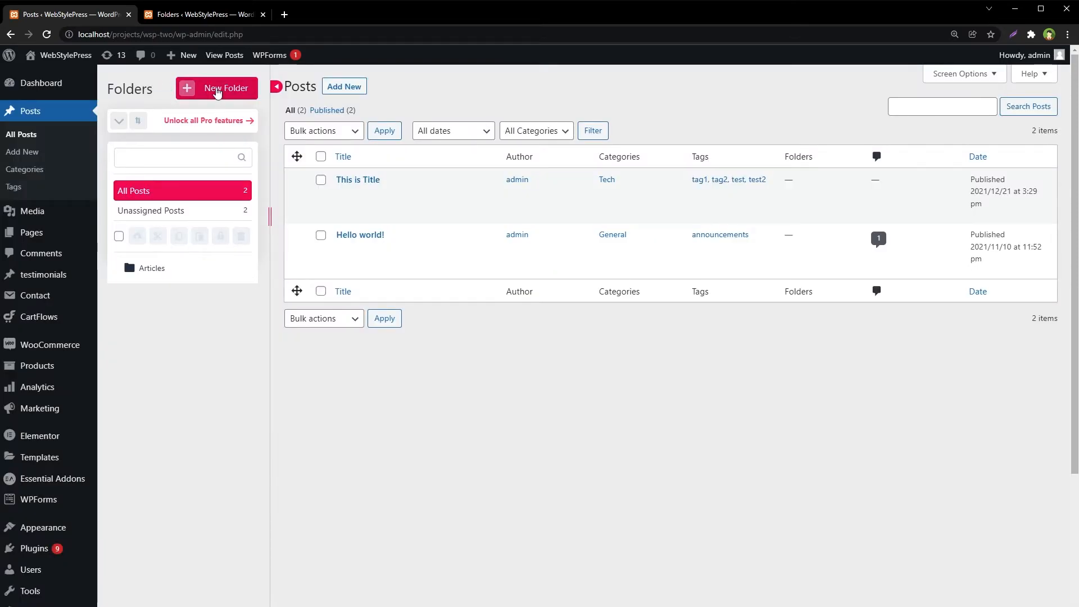
left_click(217, 96)
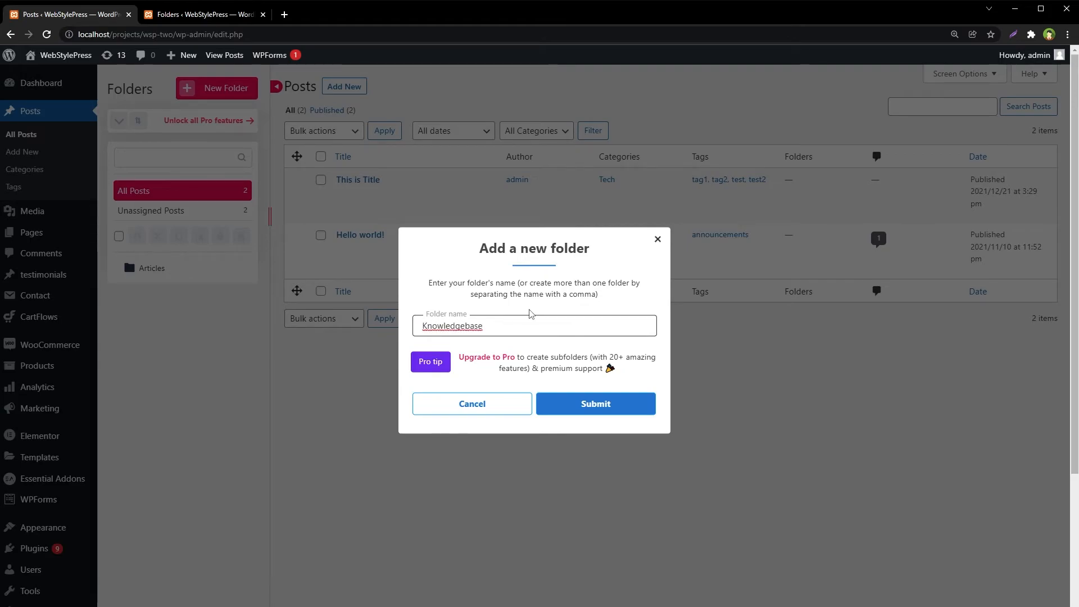
right_click(467, 327)
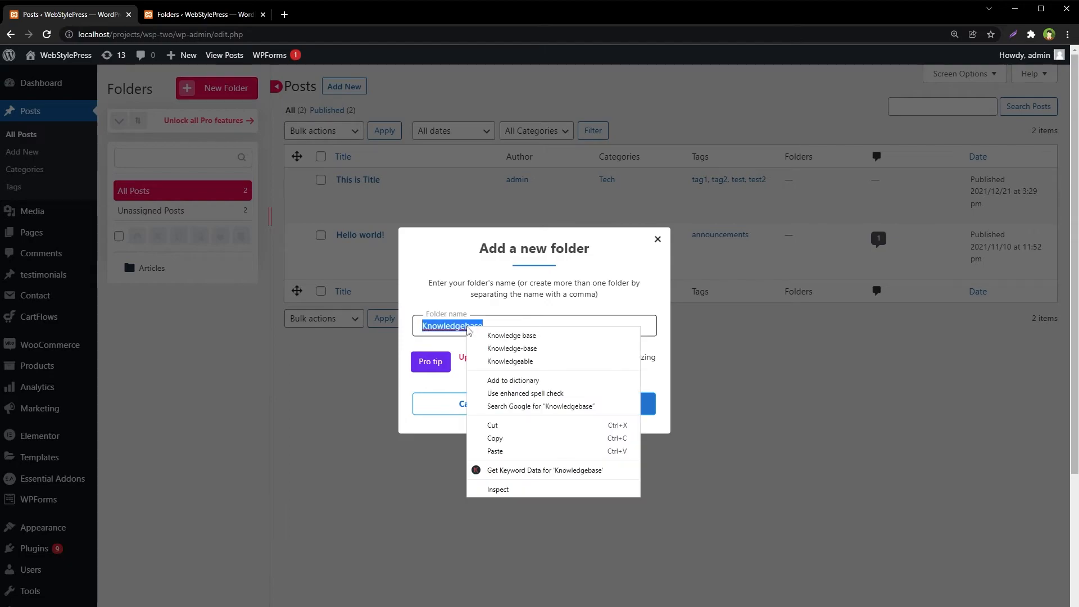
left_click(512, 348)
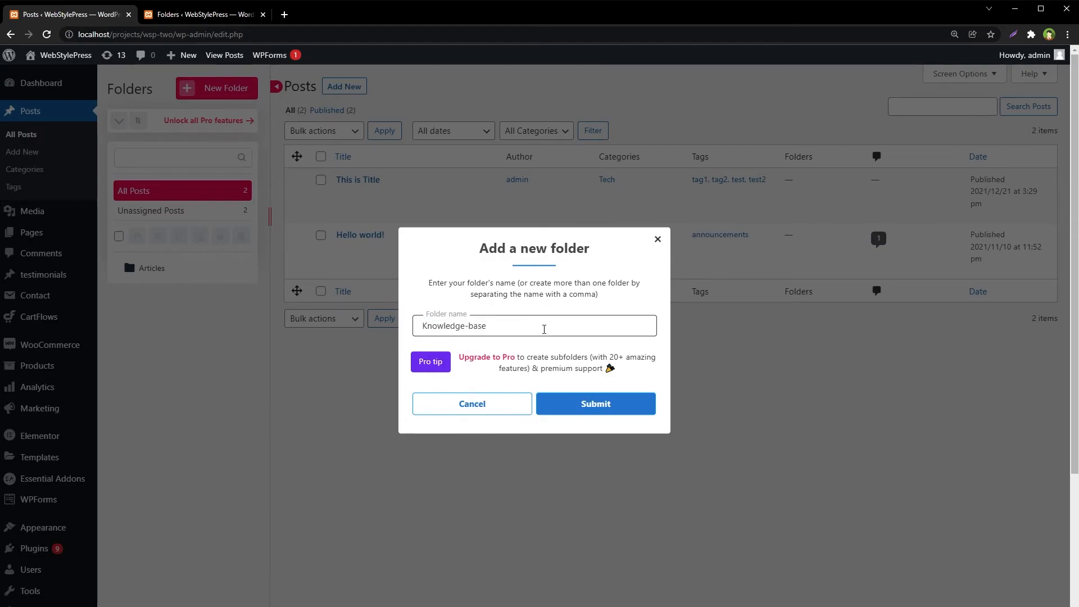
left_click(584, 396)
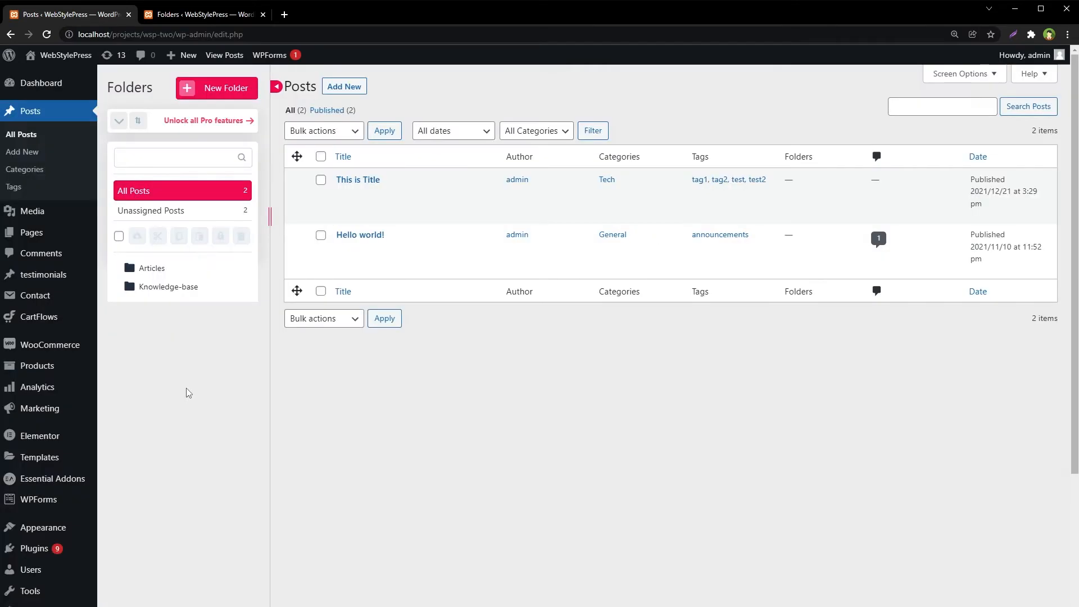
- Move the Hello world! post into the Articles folder and the This is Title post into the Knowledge-base folder
left_click_drag(297, 251, 131, 265)
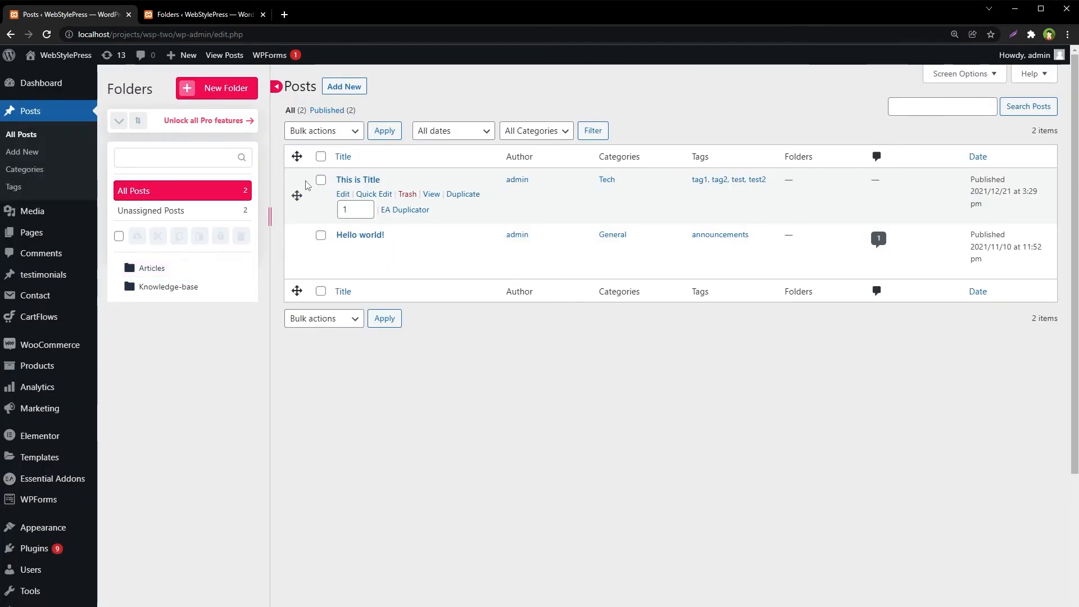
left_click_drag(294, 195, 141, 288)
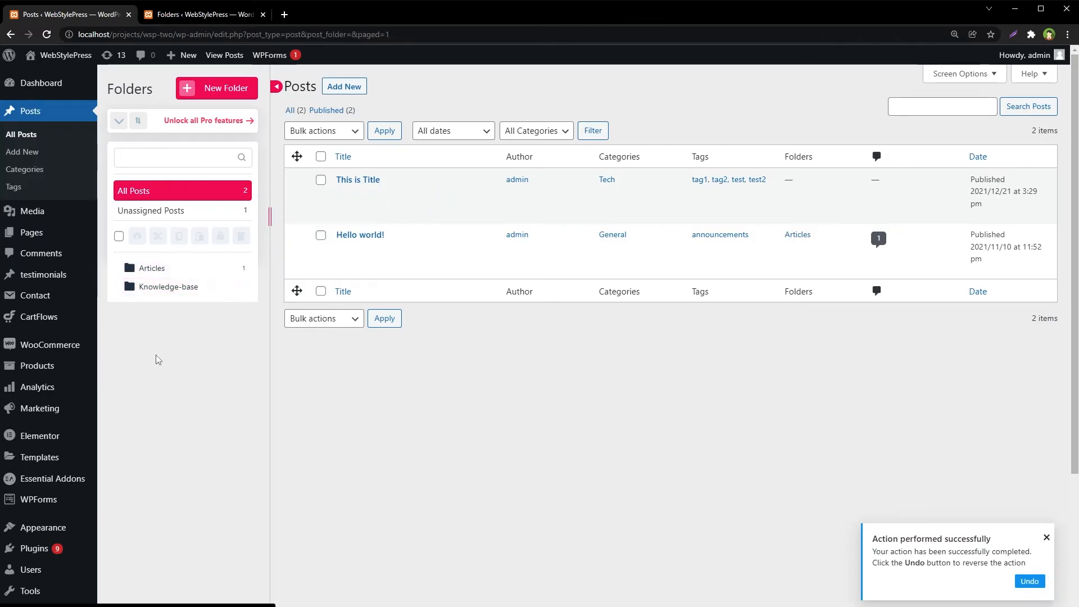
left_click_drag(297, 195, 133, 285)
- View the contents of the Articles and Knowledge-base folders, and return to all posts
left_click(135, 268)
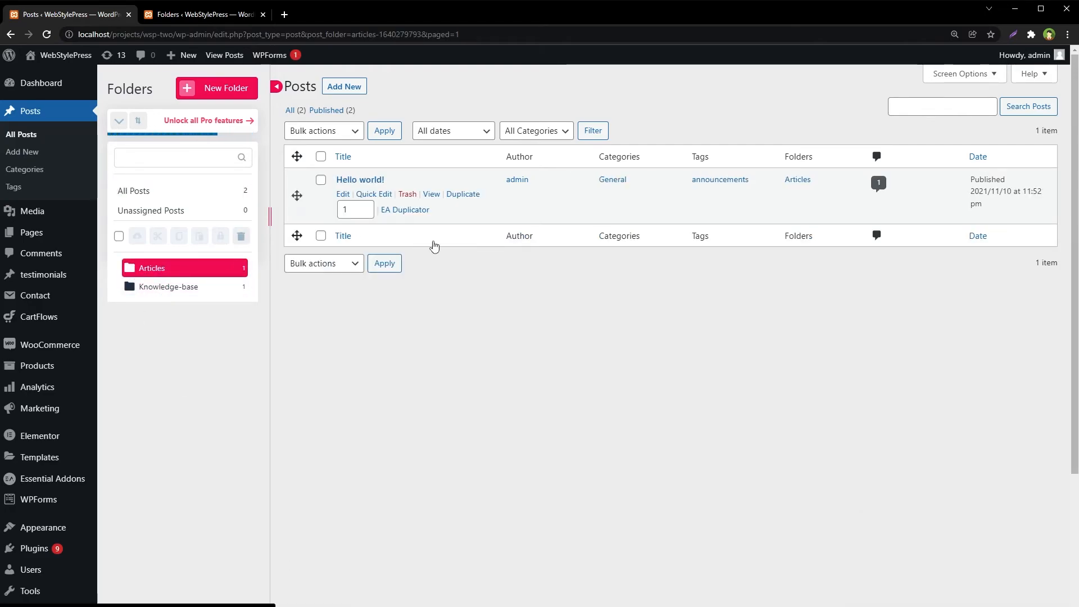
left_click(135, 286)
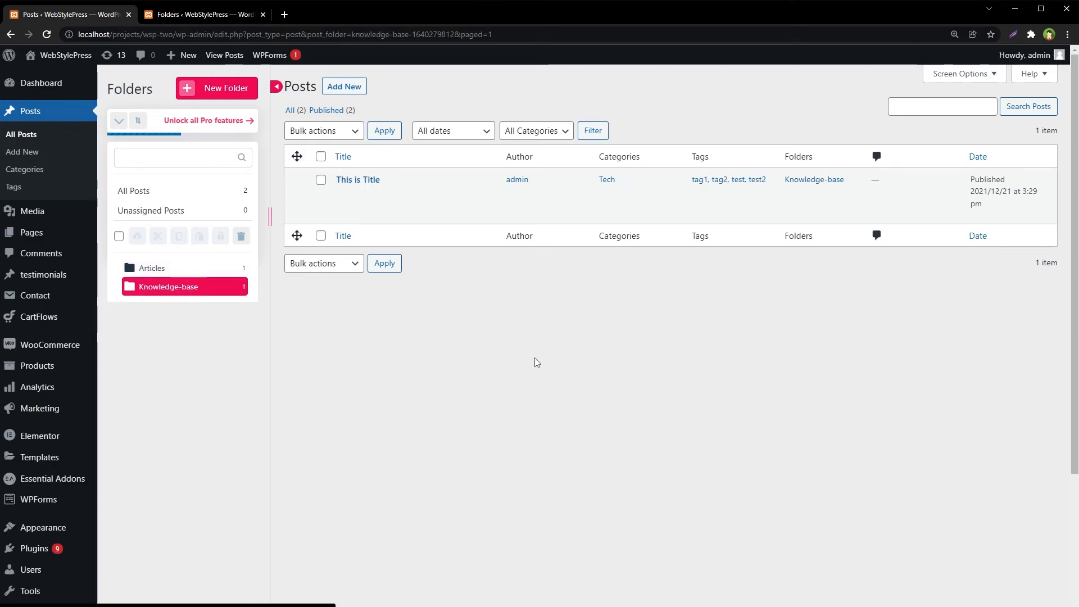
left_click(137, 192)
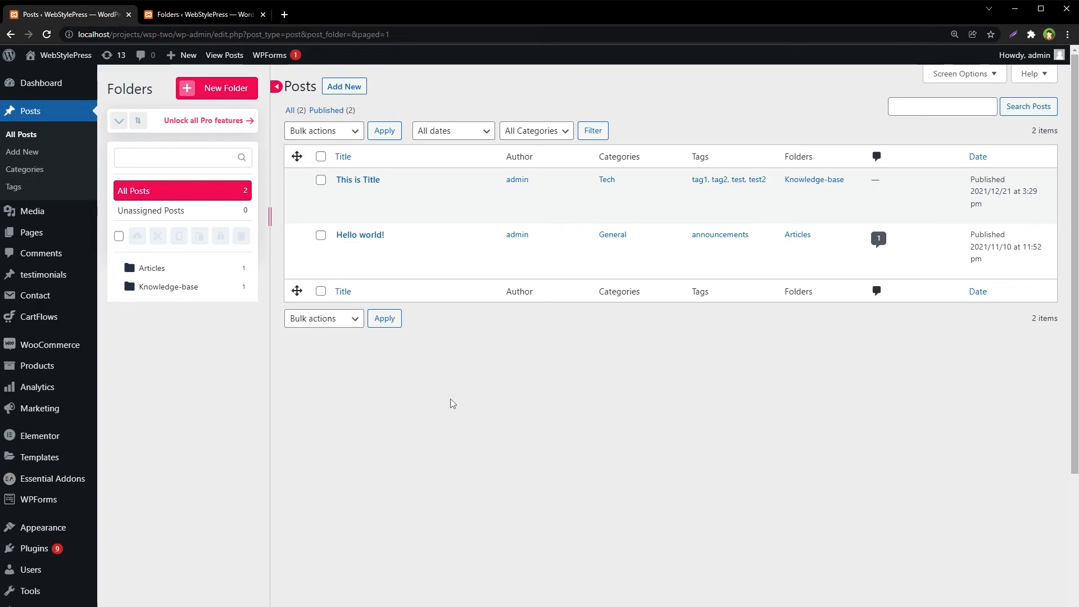
- Review the folders in the list of all pages and in the media library
mouse_move(51, 234)
left_click(152, 241)
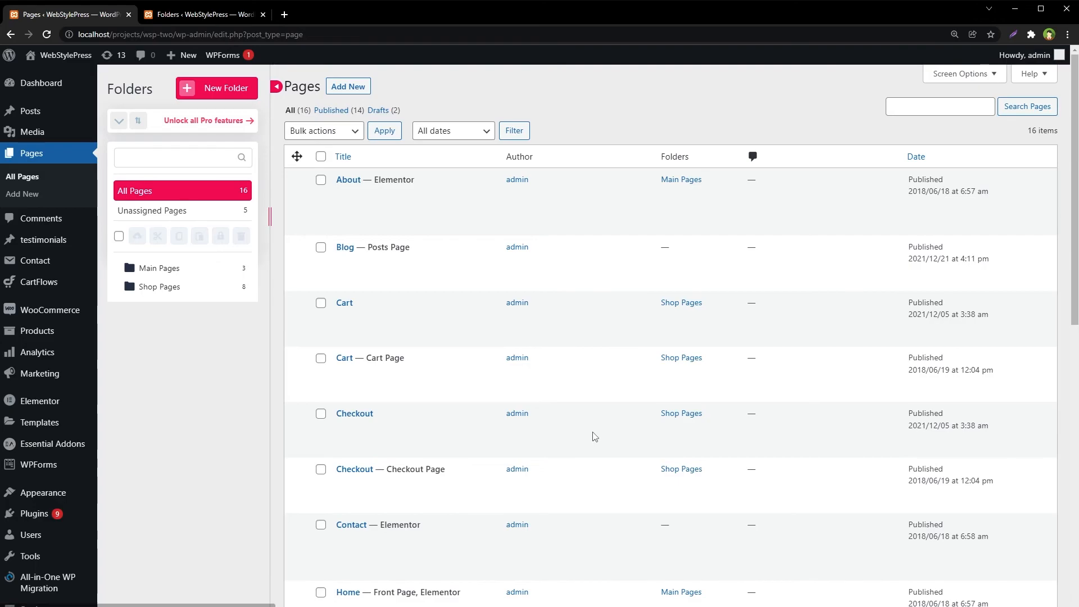
left_click(121, 134)
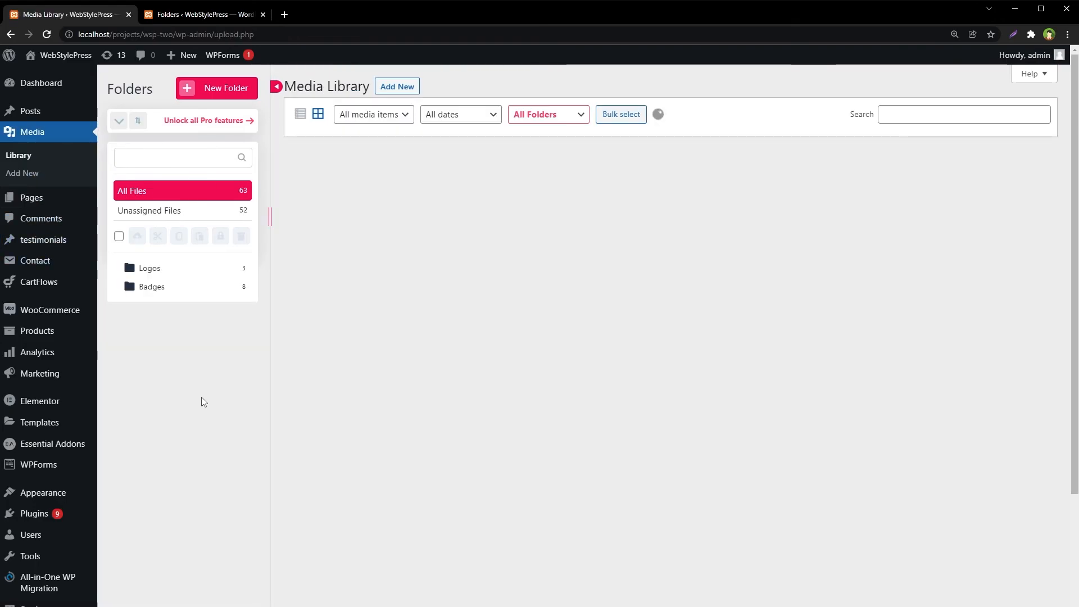